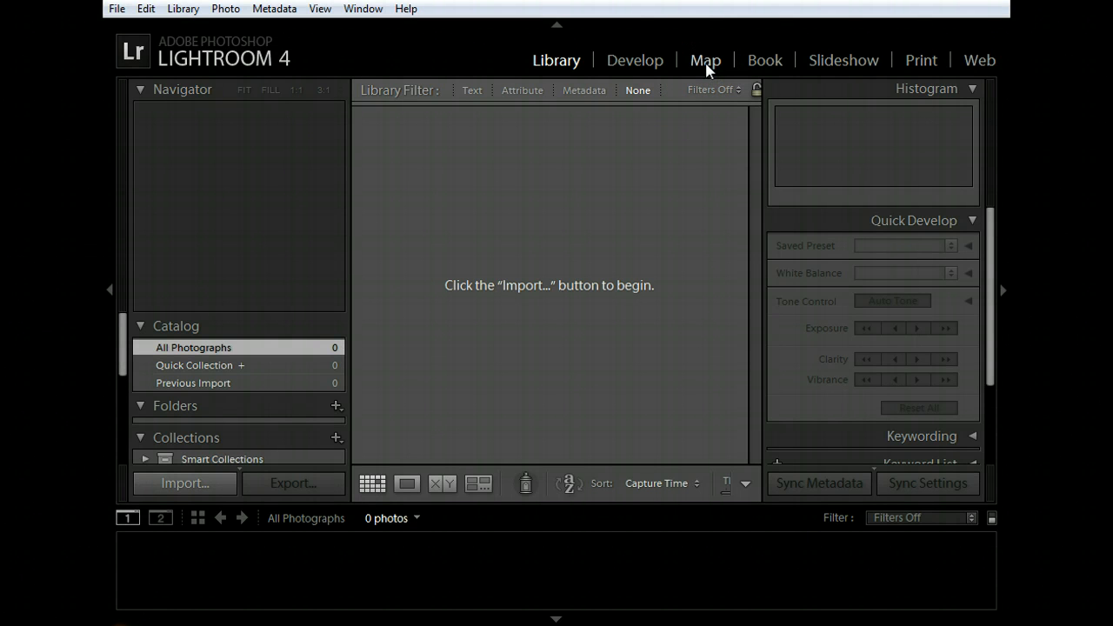
{"action": "left_click", "coordinate": [760, 66]}
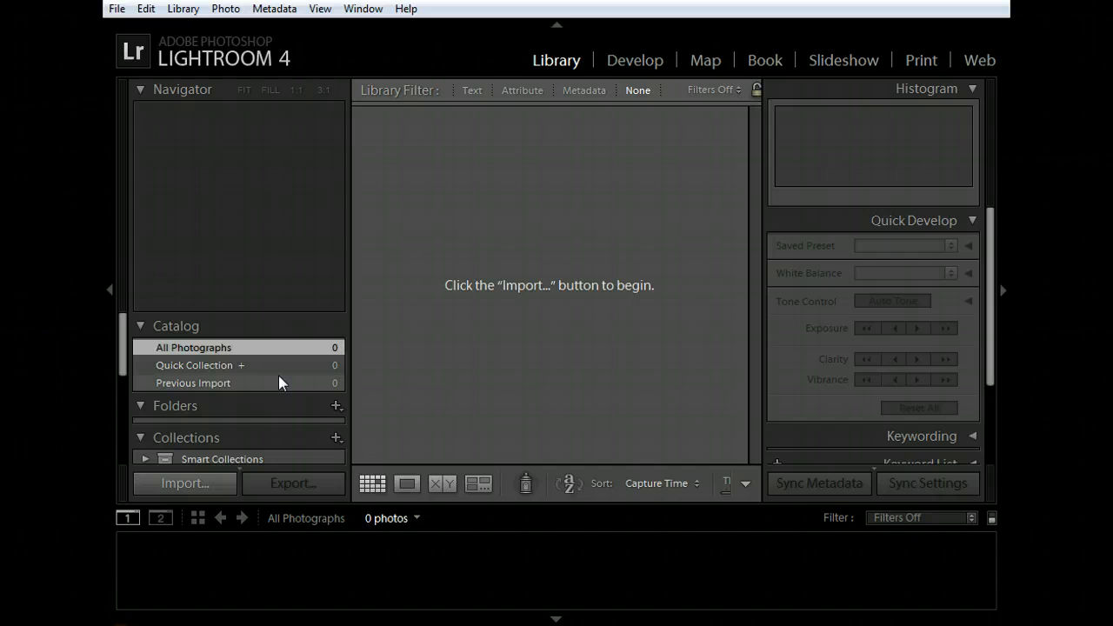
{"action": "left_click", "coordinate": [212, 370]}
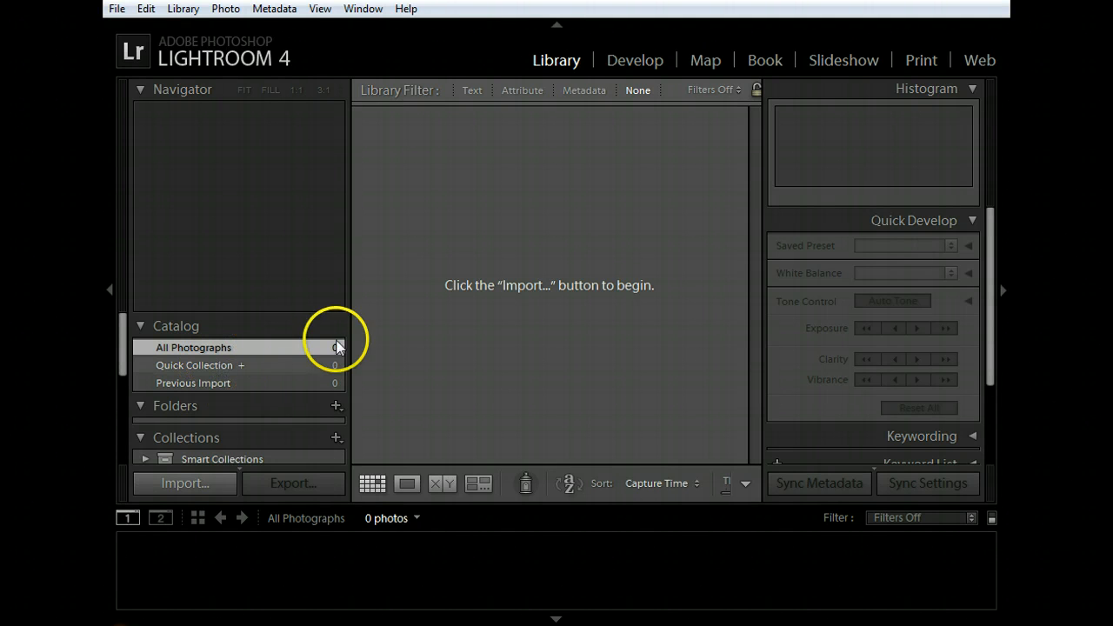
Step: Start a photo import and choose the F:\(Kingston) device as the source
{"action": "left_click", "coordinate": [169, 486]}
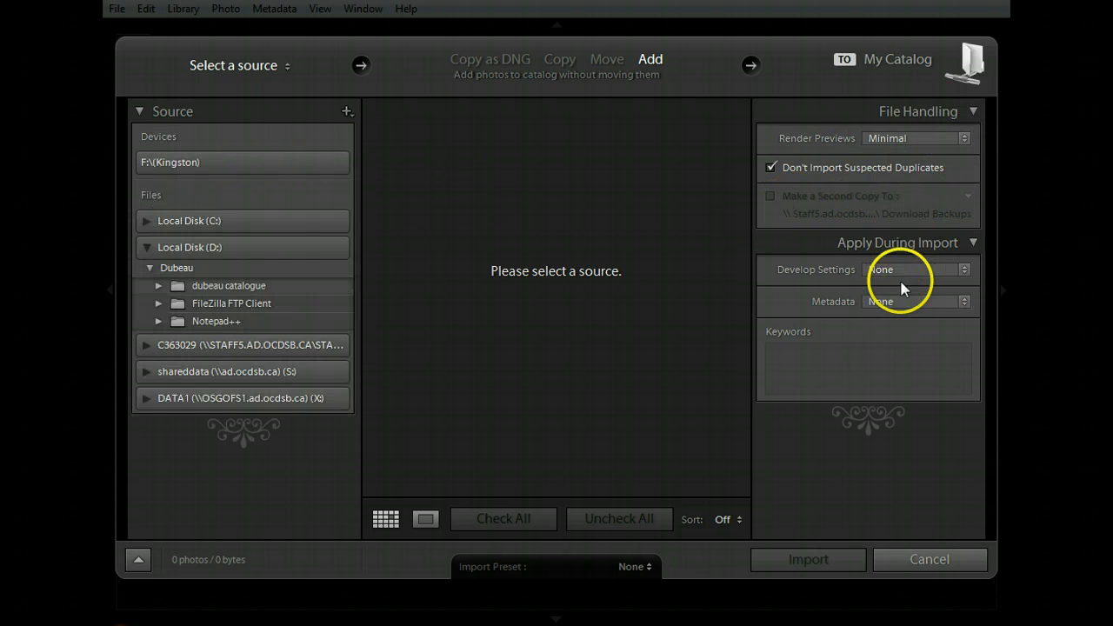
{"action": "left_click", "coordinate": [213, 164]}
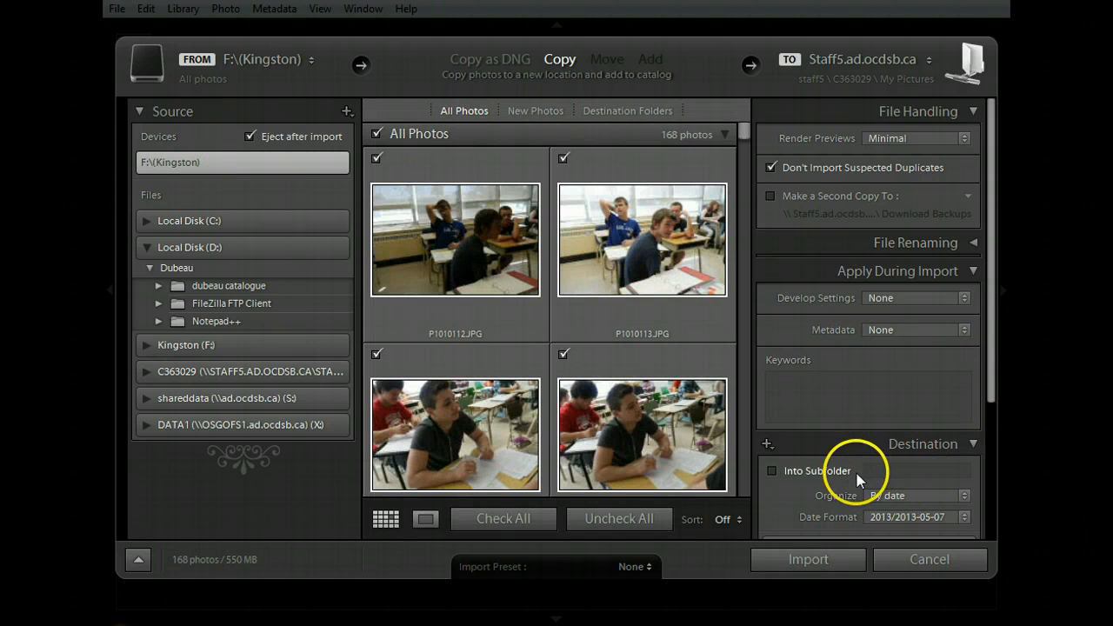
{"action": "left_click", "coordinate": [931, 468]}
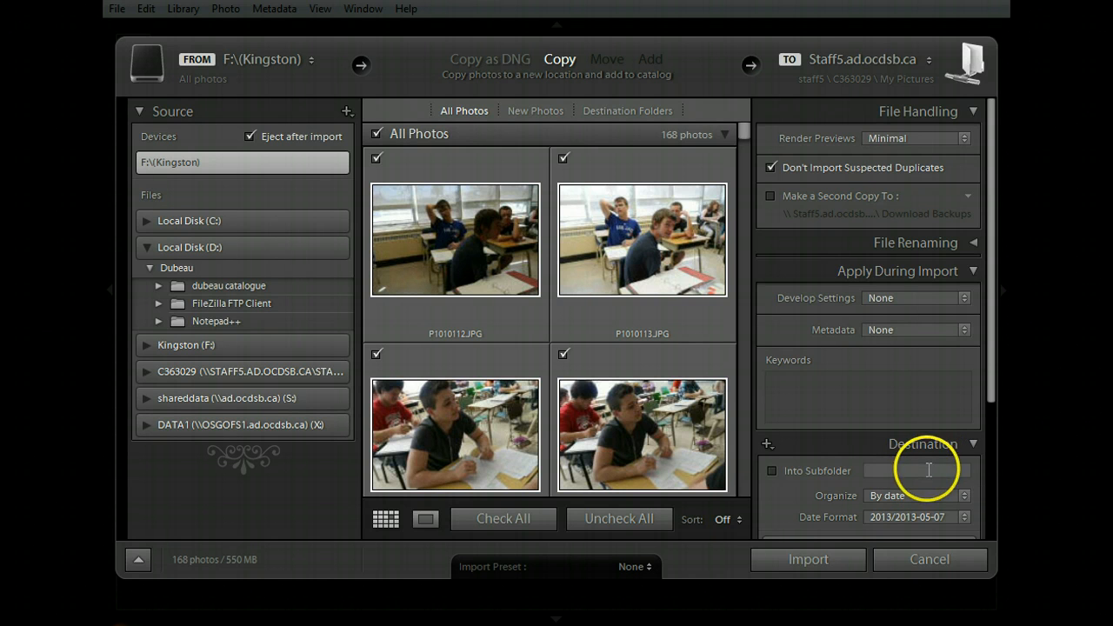
{"action": "left_click", "coordinate": [845, 472]}
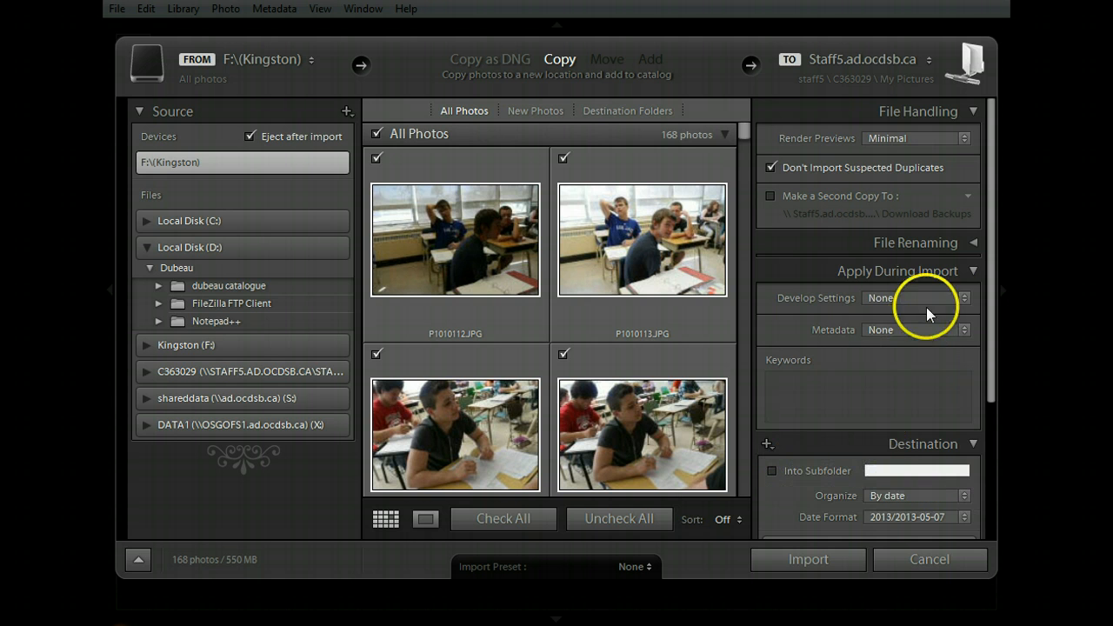
Step: Enable file renaming for the import with the Custom Name (x of y) template and the custom text "prezi"
{"action": "left_click", "coordinate": [964, 247]}
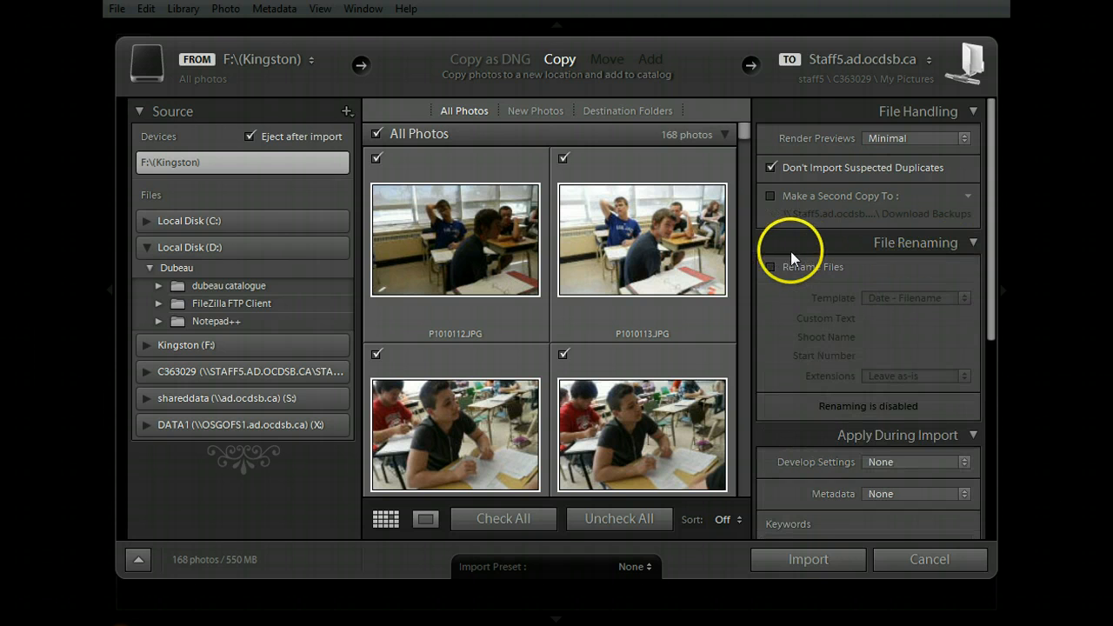
{"action": "left_click", "coordinate": [770, 267]}
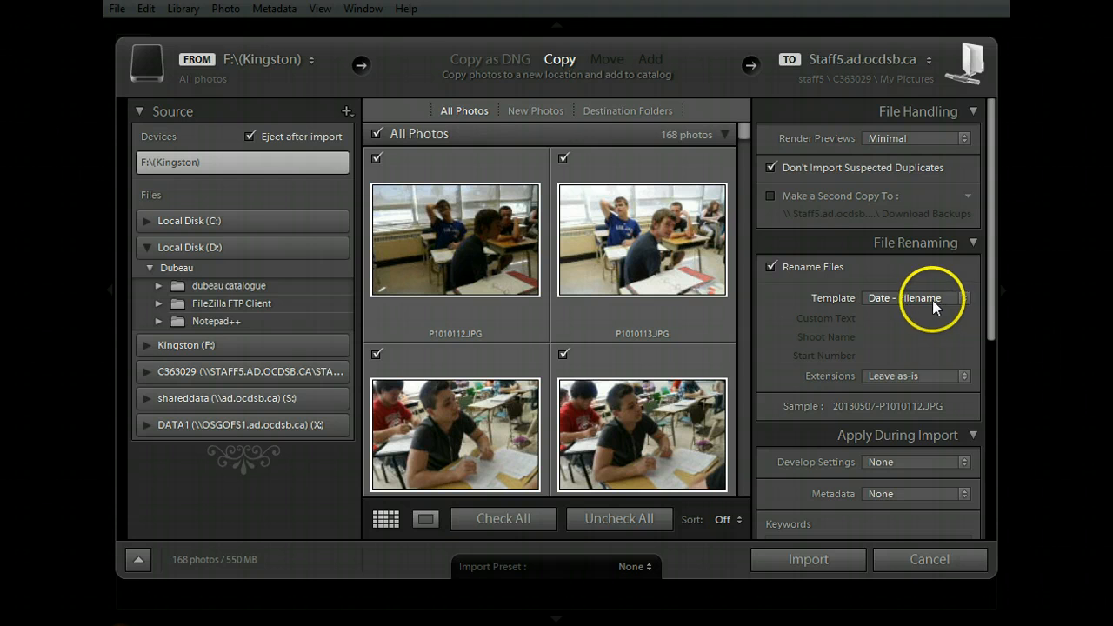
{"action": "left_click", "coordinate": [963, 298]}
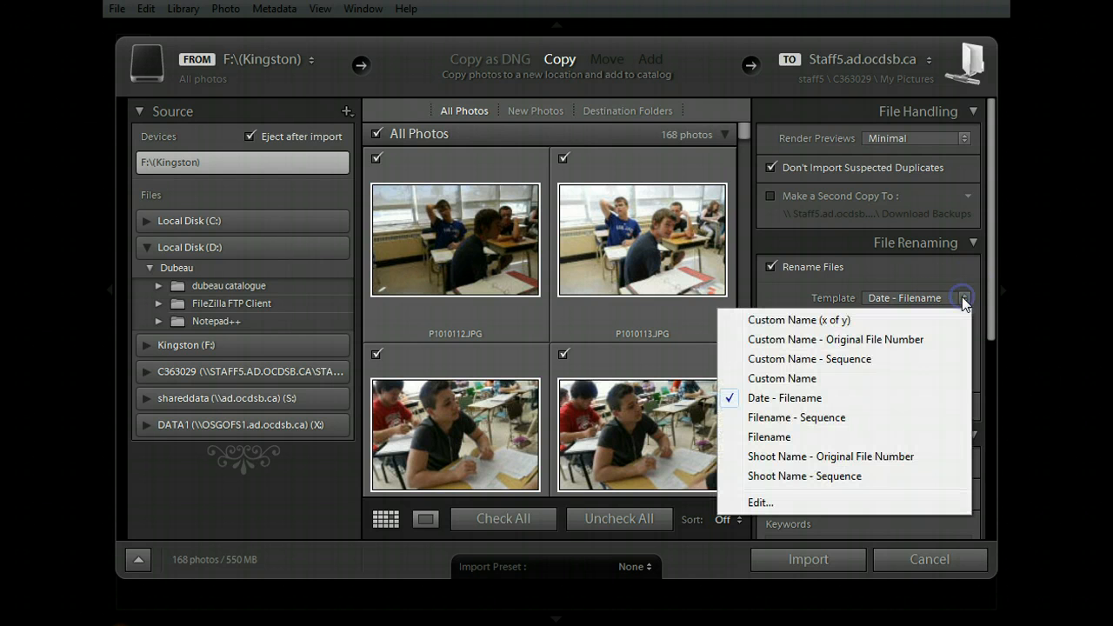
{"action": "left_click", "coordinate": [806, 322]}
{"action": "left_click", "coordinate": [904, 318]}
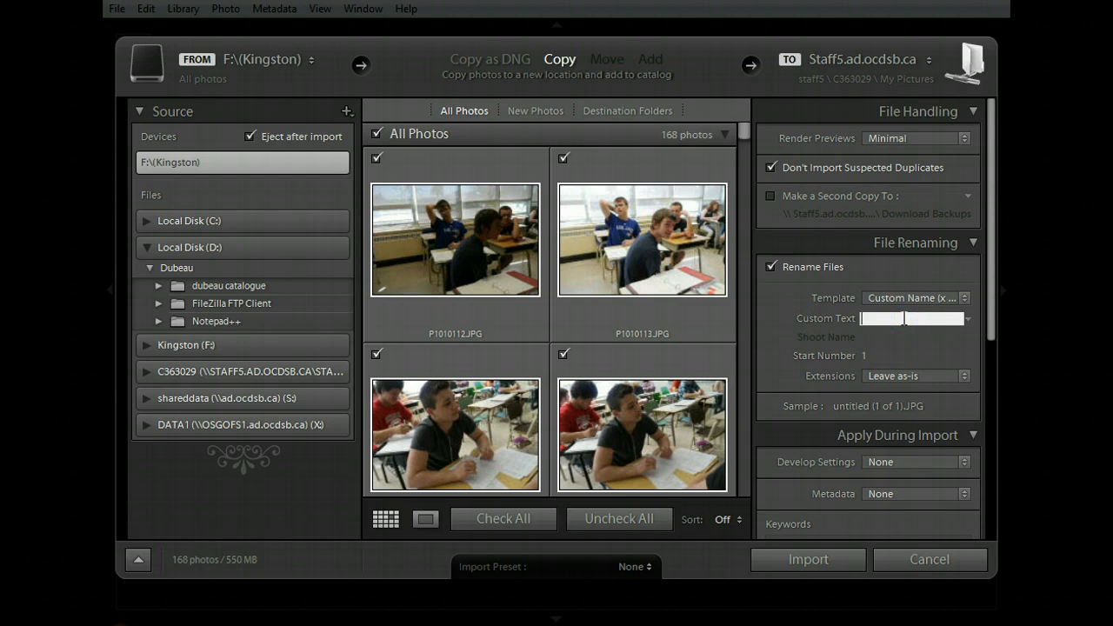
{"action": "type", "text": "prezi"}
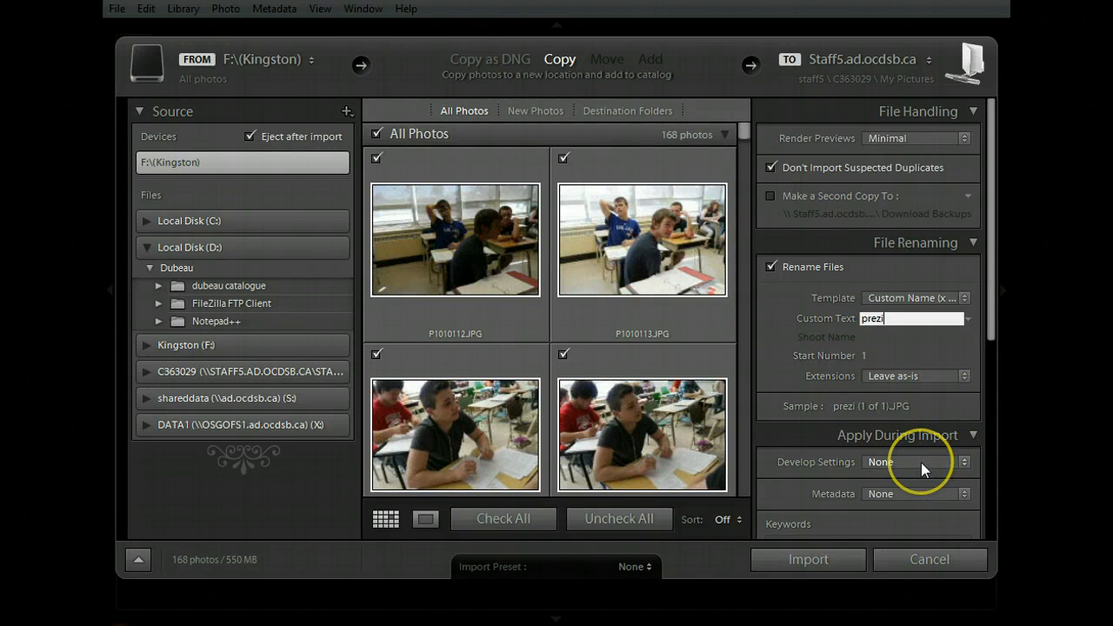
{"action": "left_click", "coordinate": [998, 336]}
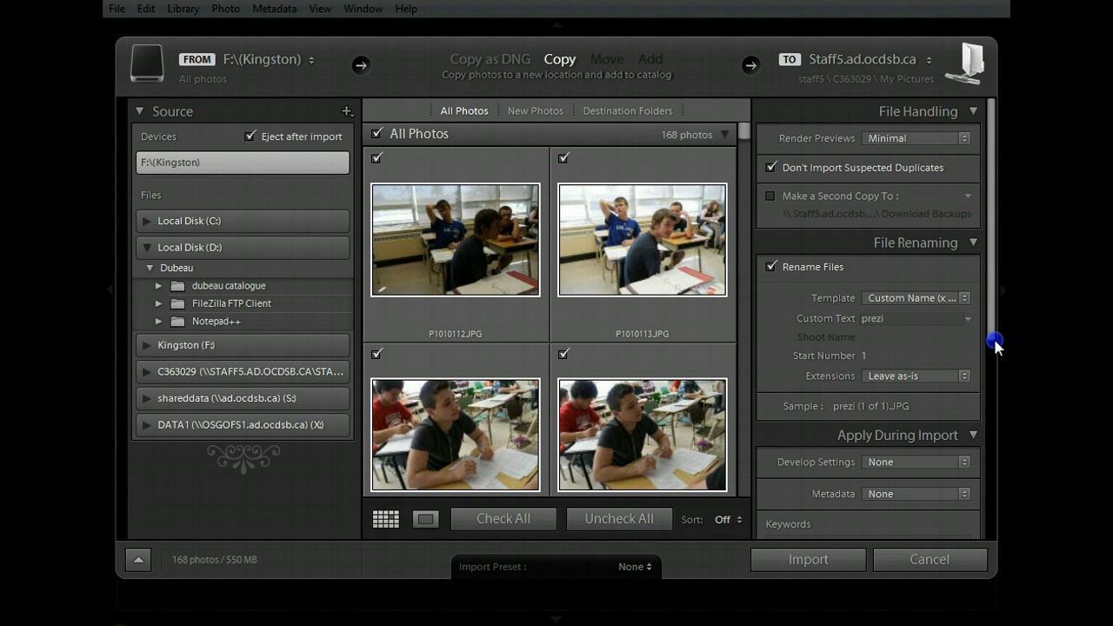
{"action": "left_click", "coordinate": [951, 461]}
{"action": "left_click", "coordinate": [947, 467]}
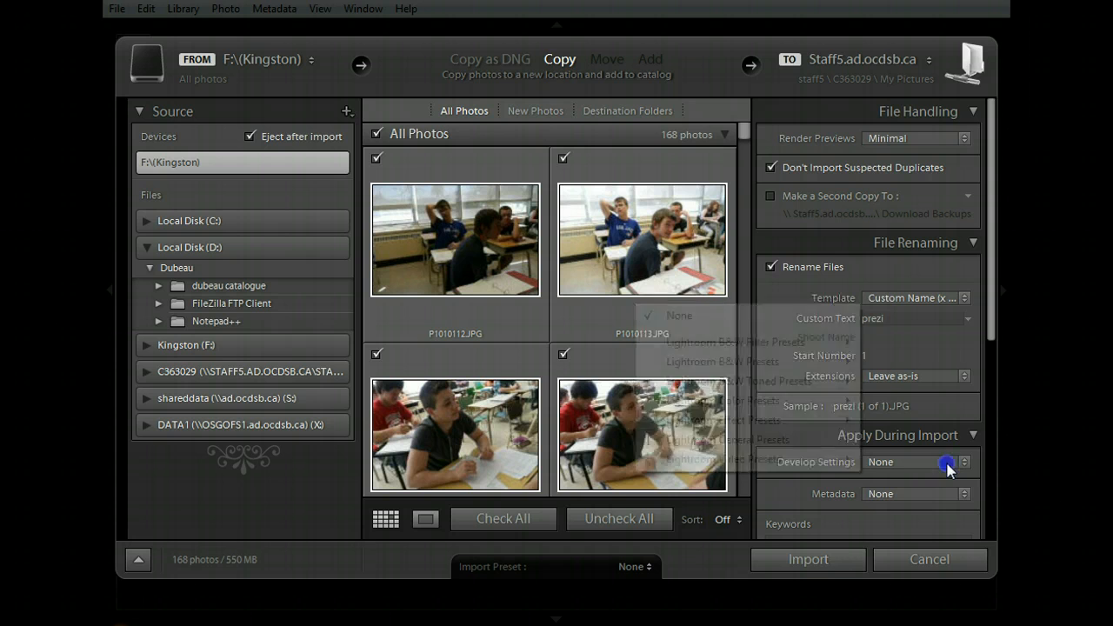
{"action": "mouse_move", "coordinate": [731, 423]}
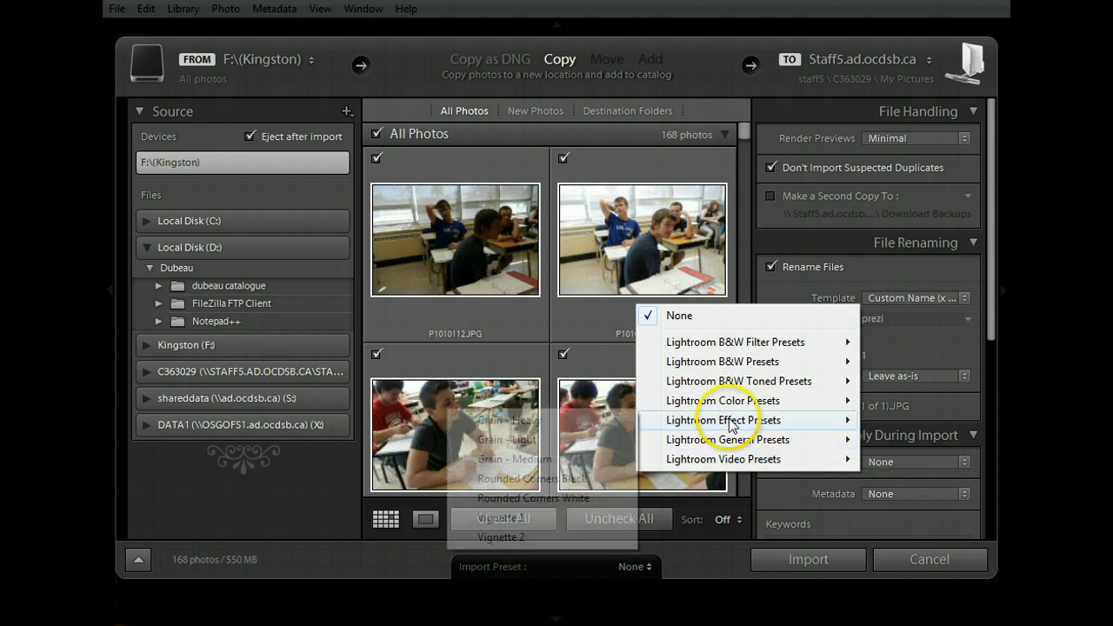
{"action": "left_click", "coordinate": [931, 491]}
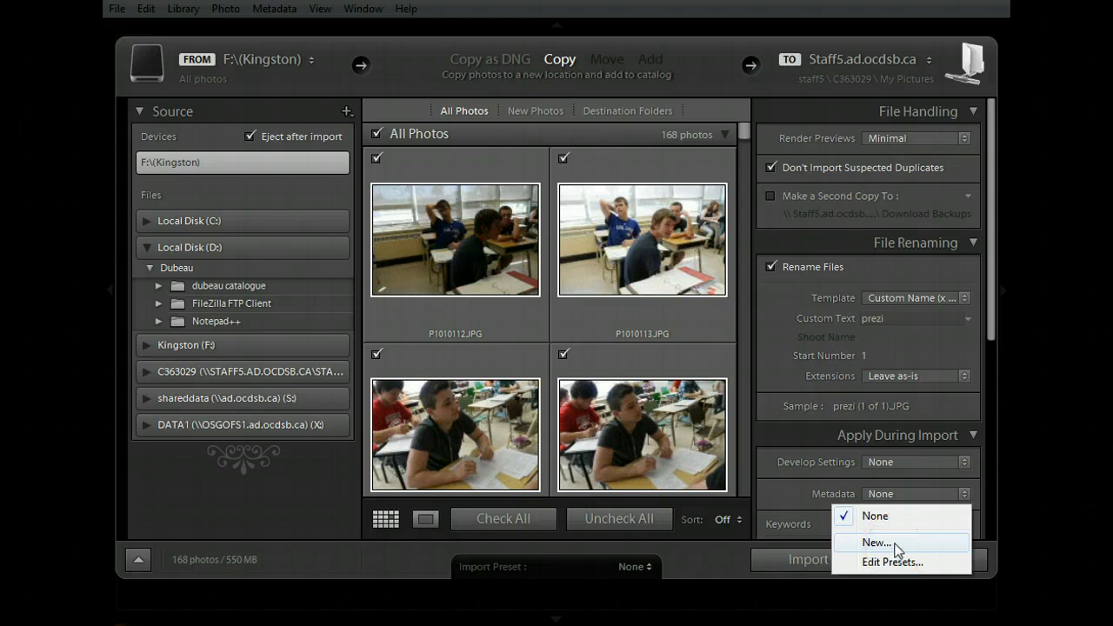
{"action": "left_click", "coordinate": [994, 320]}
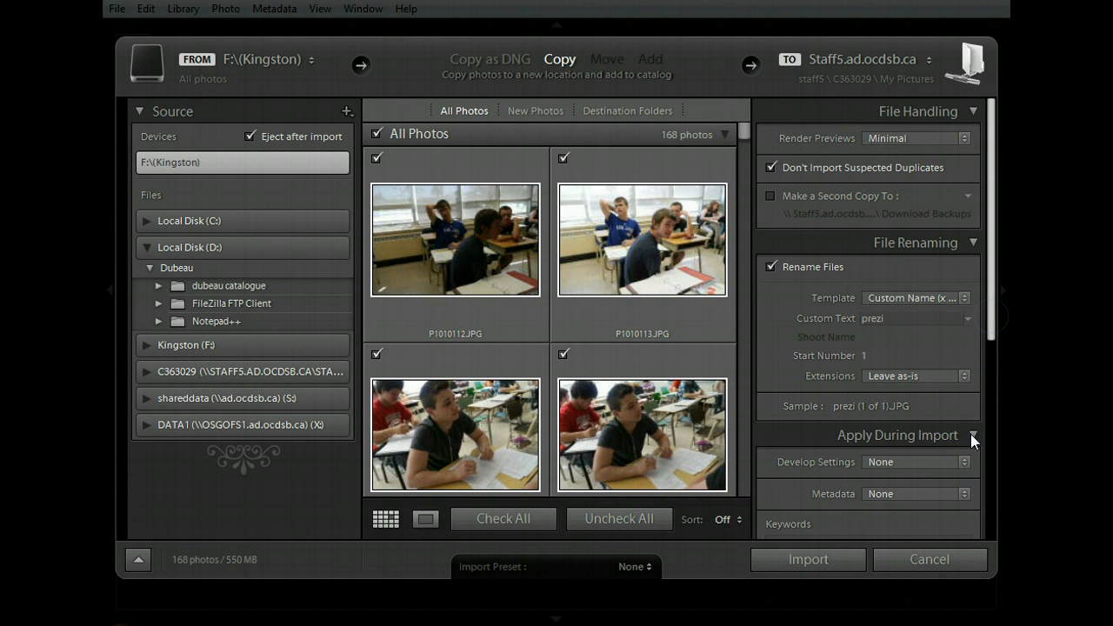
Step: Set the destination to the Local Disk (D:) folder that holds the Notepad++ subfolder, and import all the photos
{"action": "left_click_drag", "start_coordinate": [989, 326], "coordinate": [998, 457]}
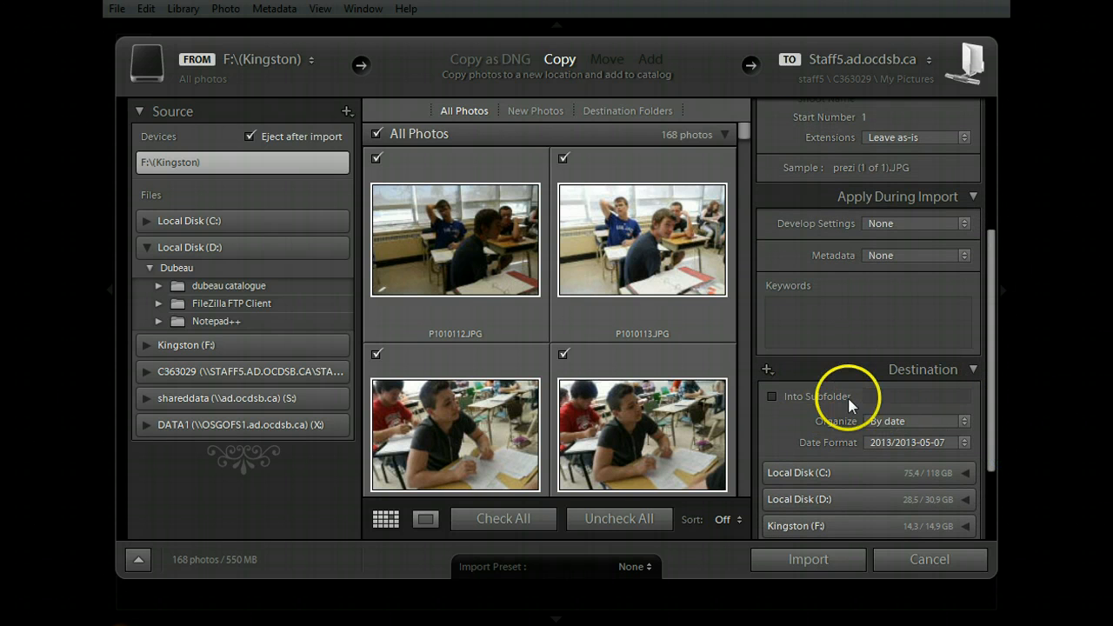
{"action": "left_click", "coordinate": [921, 500]}
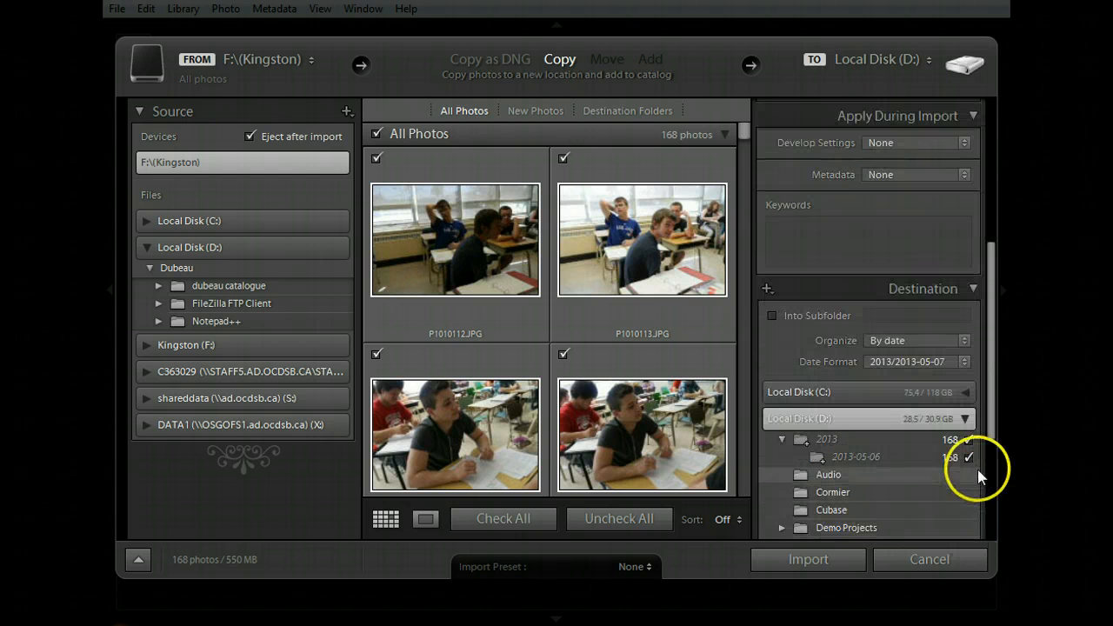
{"action": "left_click_drag", "start_coordinate": [990, 407], "coordinate": [991, 442]}
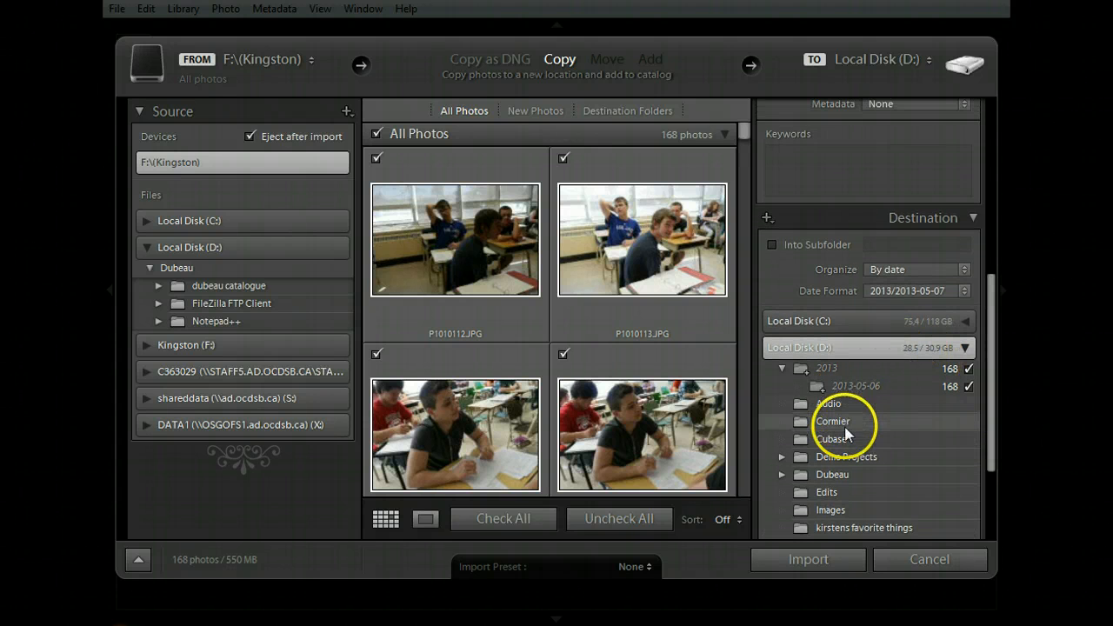
{"action": "left_click", "coordinate": [845, 474]}
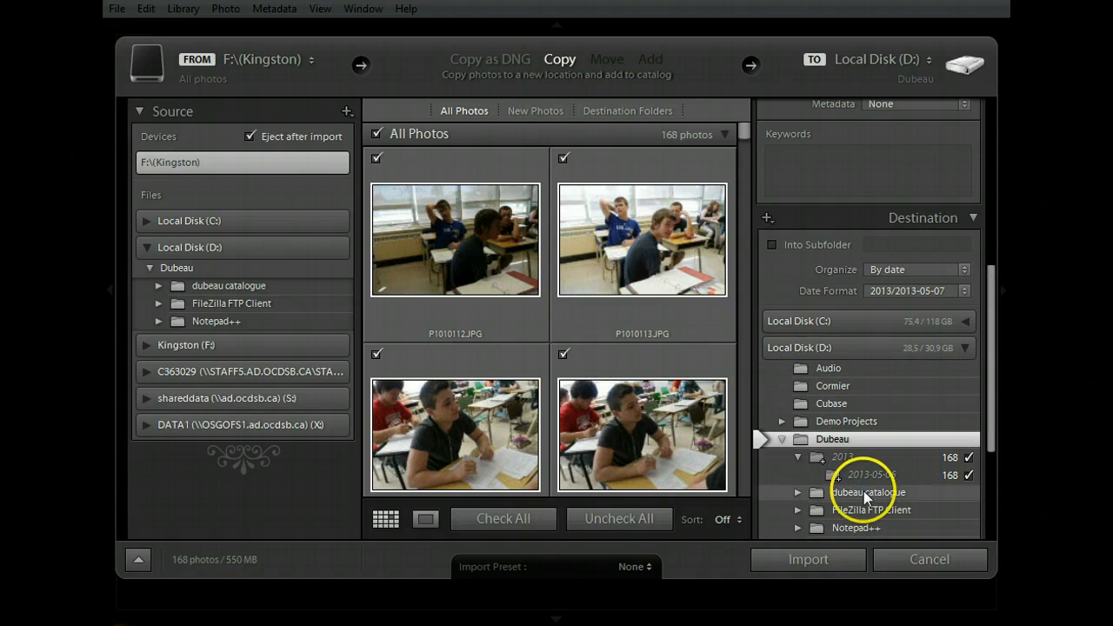
{"action": "left_click", "coordinate": [803, 561]}
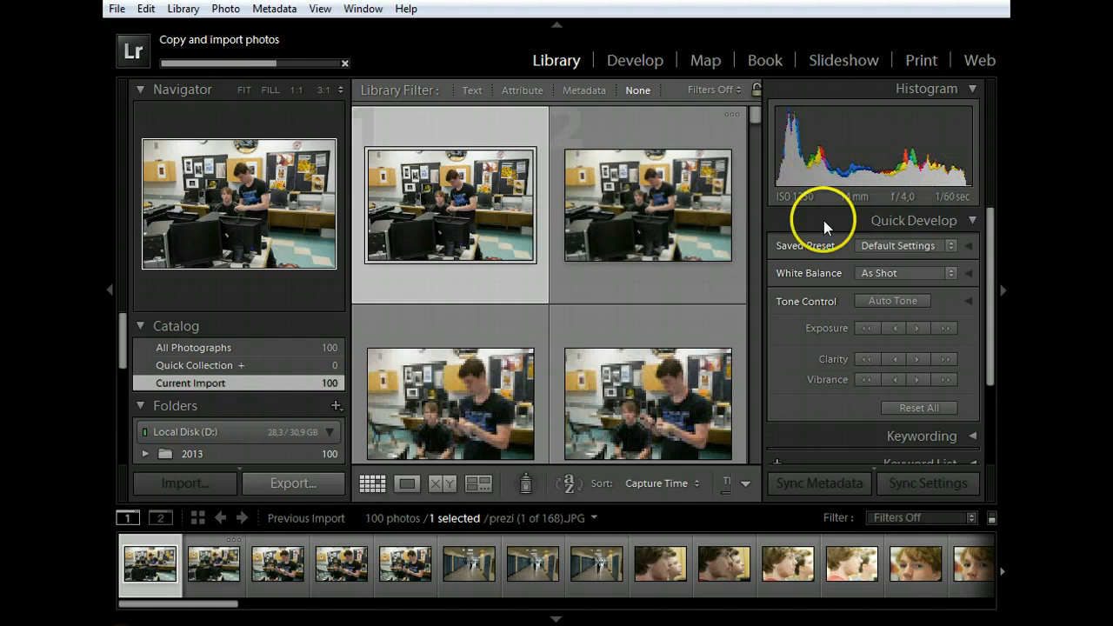
Step: Display the first imported photo on its own in Loupe view
{"action": "mouse_move", "coordinate": [755, 122]}
{"action": "left_mouse_down"}
{"action": "mouse_move", "coordinate": [744, 327]}
{"action": "mouse_move", "coordinate": [766, 117]}
{"action": "left_mouse_up"}
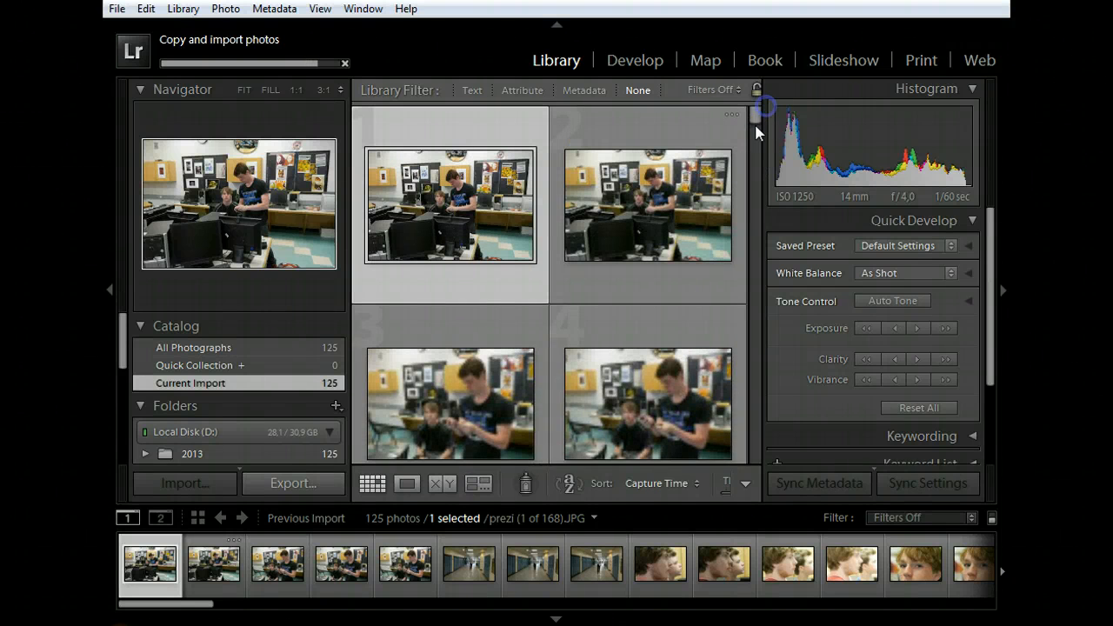
{"action": "left_click", "coordinate": [405, 487]}
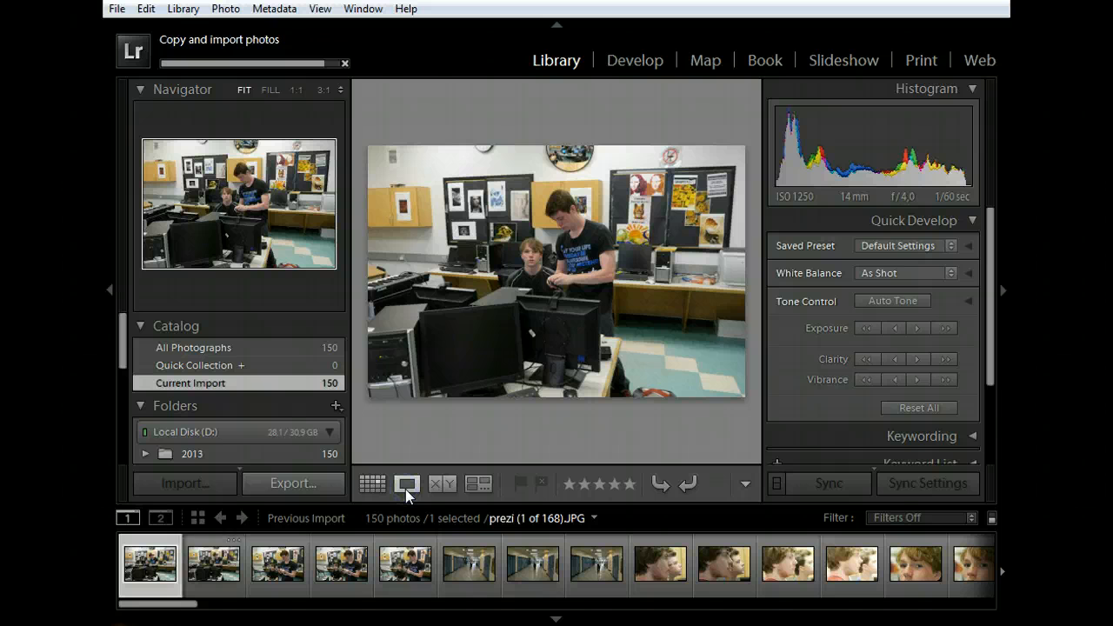
{"action": "left_click", "coordinate": [373, 484]}
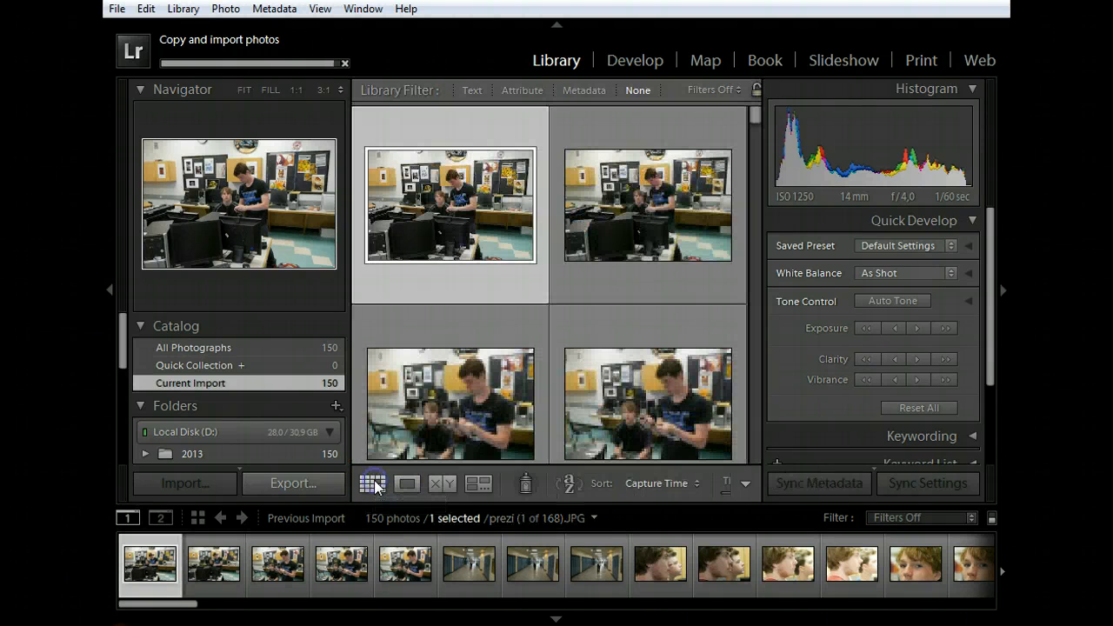
{"action": "left_click", "coordinate": [400, 483]}
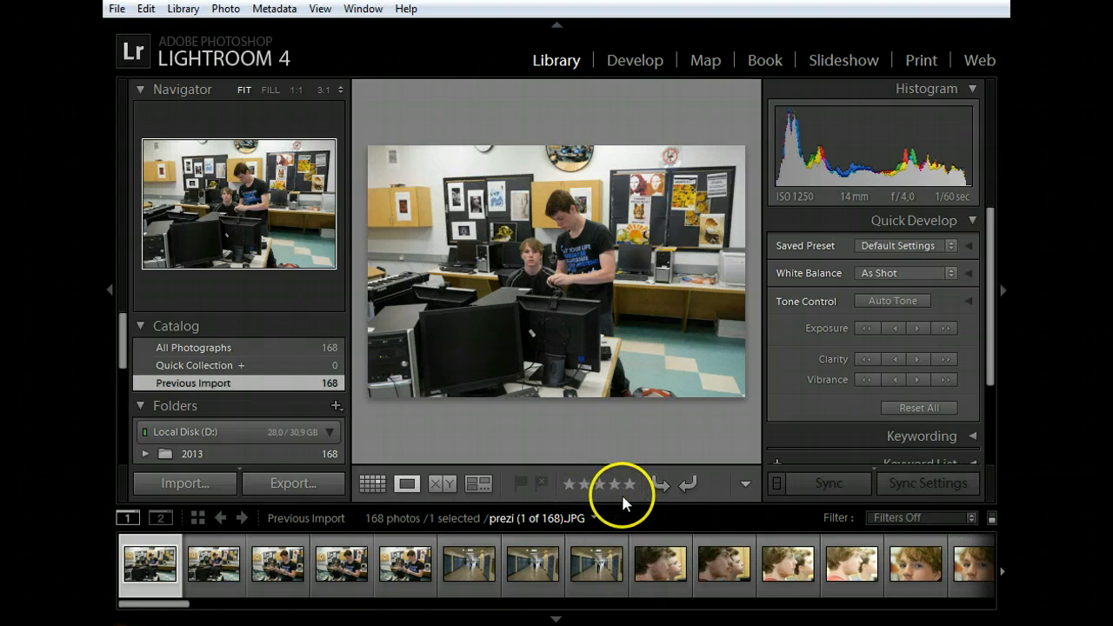
Step: Add the Color Label controls to the toolbar below the photo and remove them again
{"action": "left_click", "coordinate": [745, 488]}
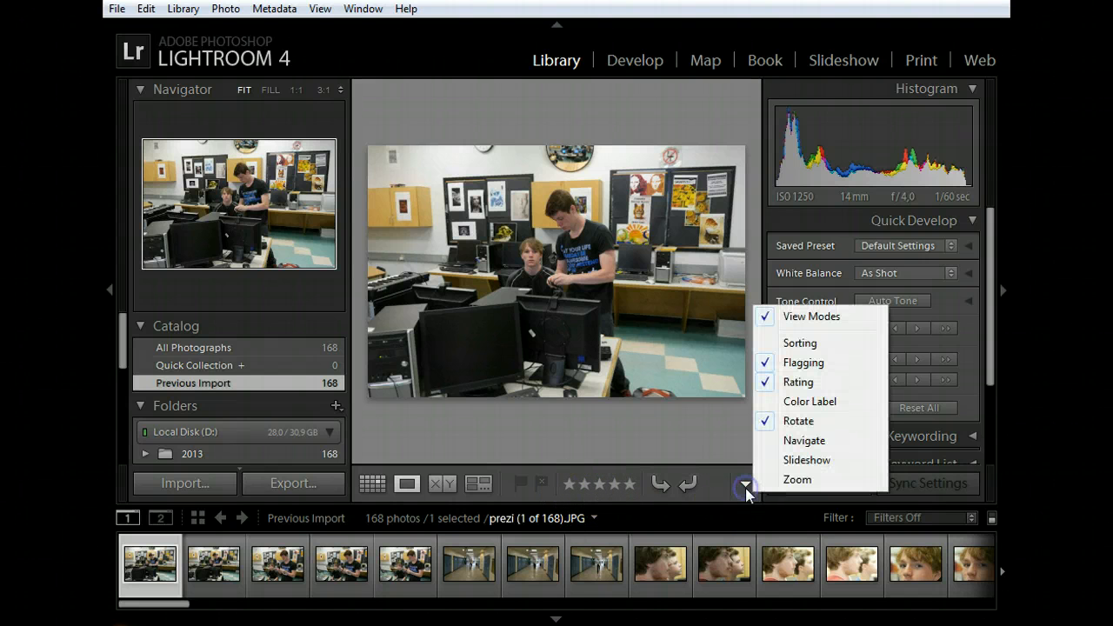
{"action": "left_click", "coordinate": [767, 401]}
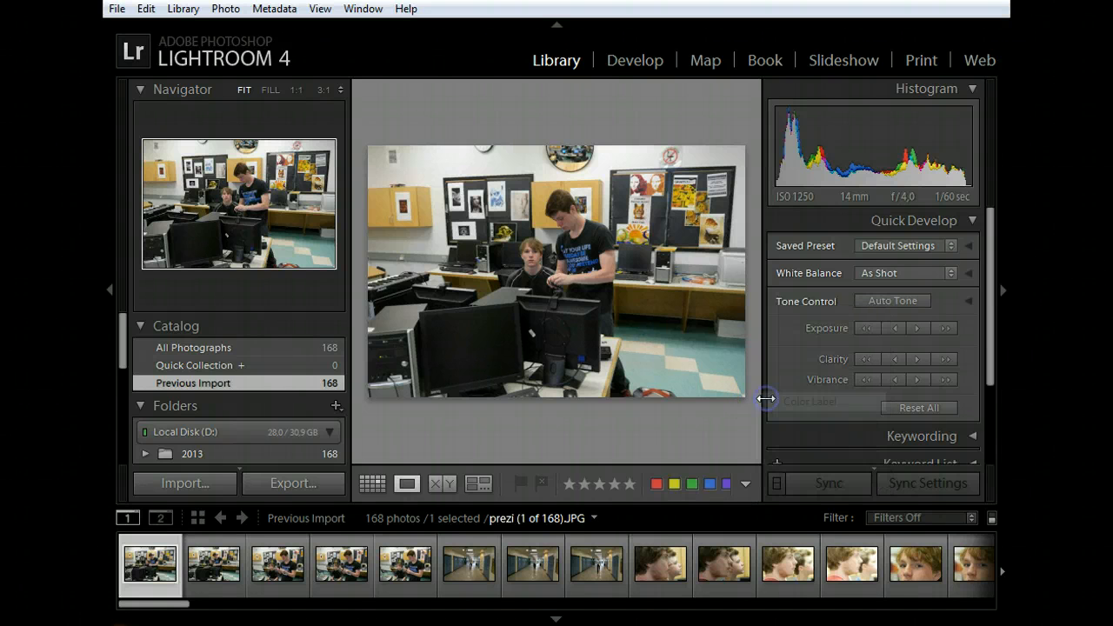
{"action": "left_click", "coordinate": [744, 484]}
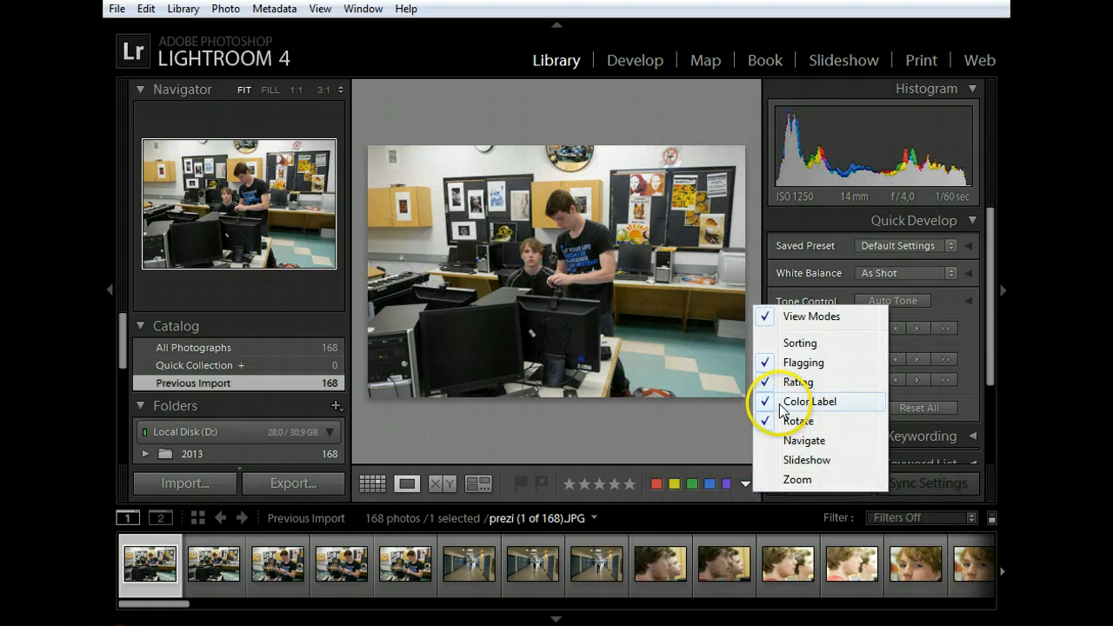
{"action": "left_click", "coordinate": [769, 400]}
{"action": "left_click", "coordinate": [706, 508]}
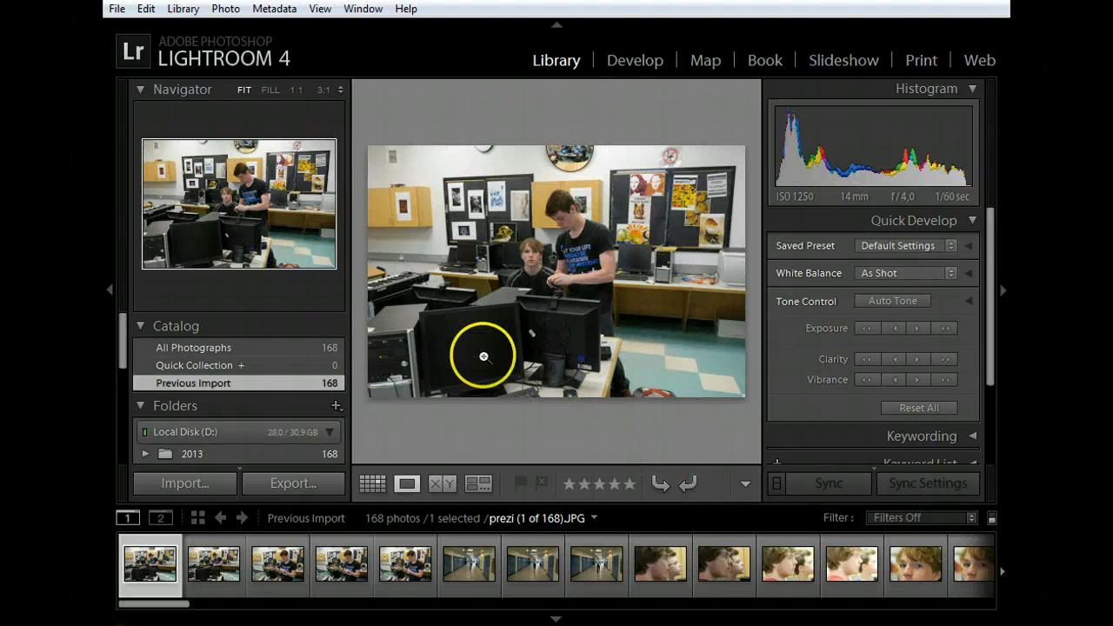
Step: Flag the photo prezi (1 of 168) as a pick and prezi (2 of 168) as rejected
{"action": "key", "text": "p"}
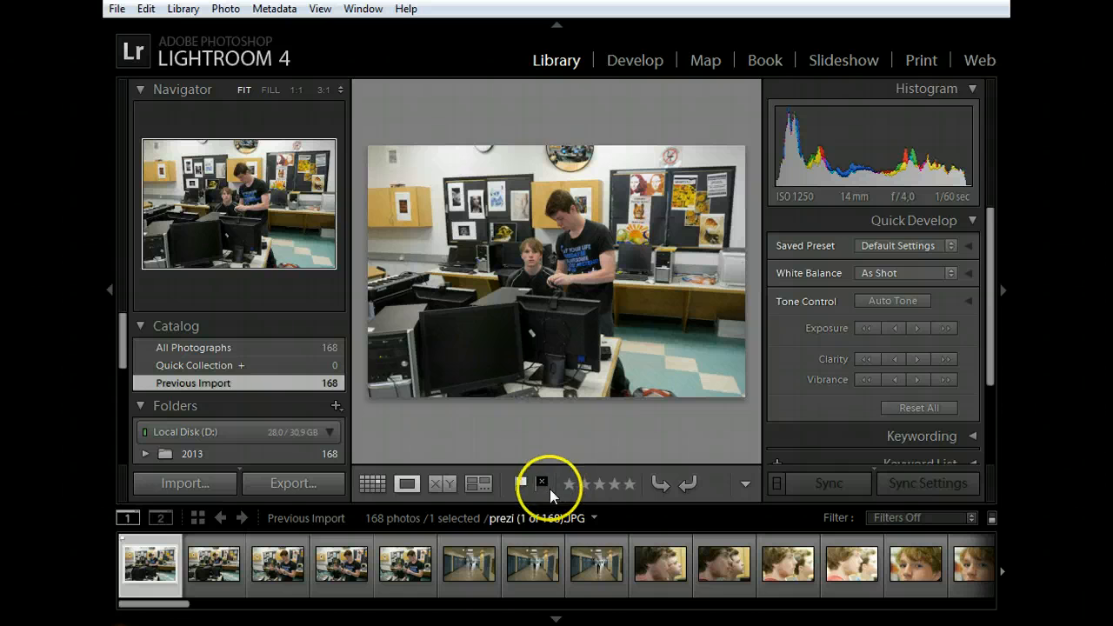
{"action": "left_click", "coordinate": [222, 565]}
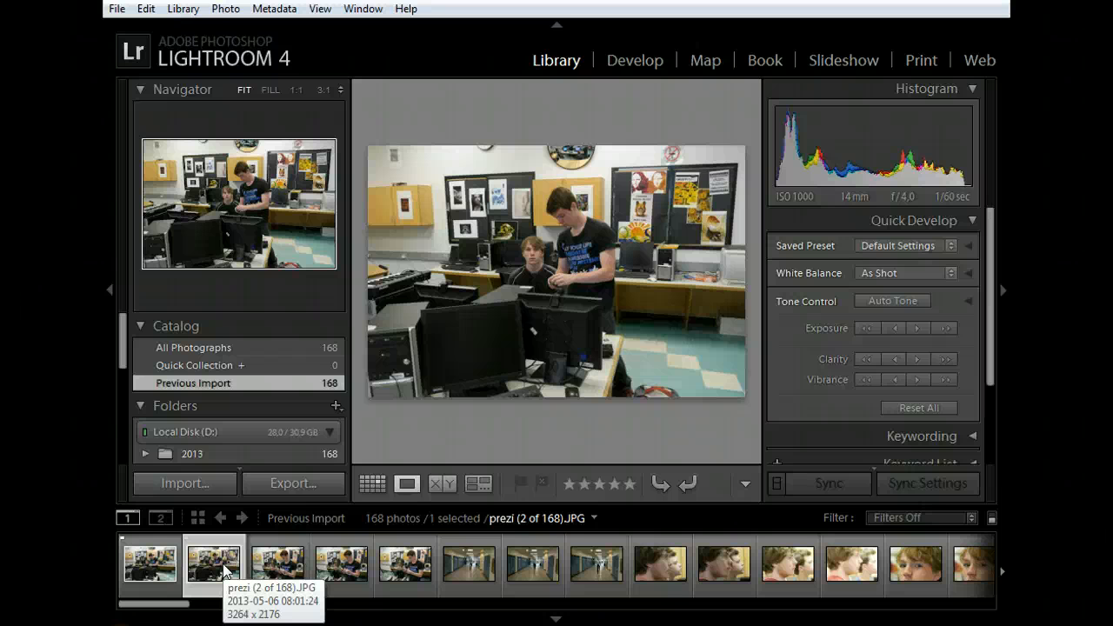
{"action": "key", "text": "x"}
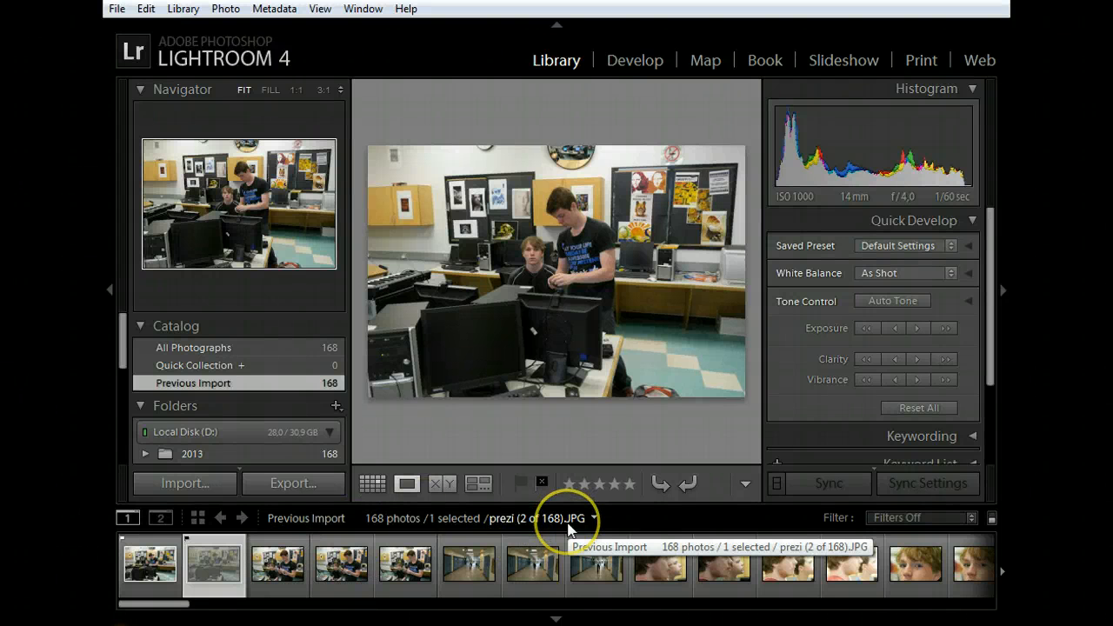
Step: View the third and fourth photos of the import in Loupe view and look further along the filmstrip
{"action": "left_click", "coordinate": [272, 566]}
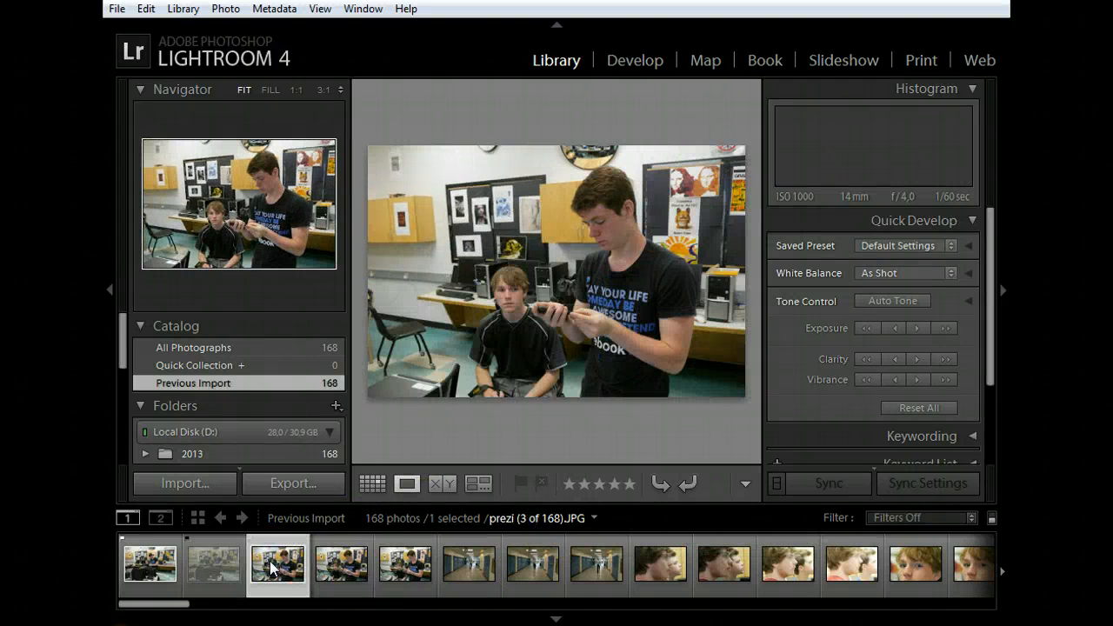
{"action": "left_click", "coordinate": [337, 563]}
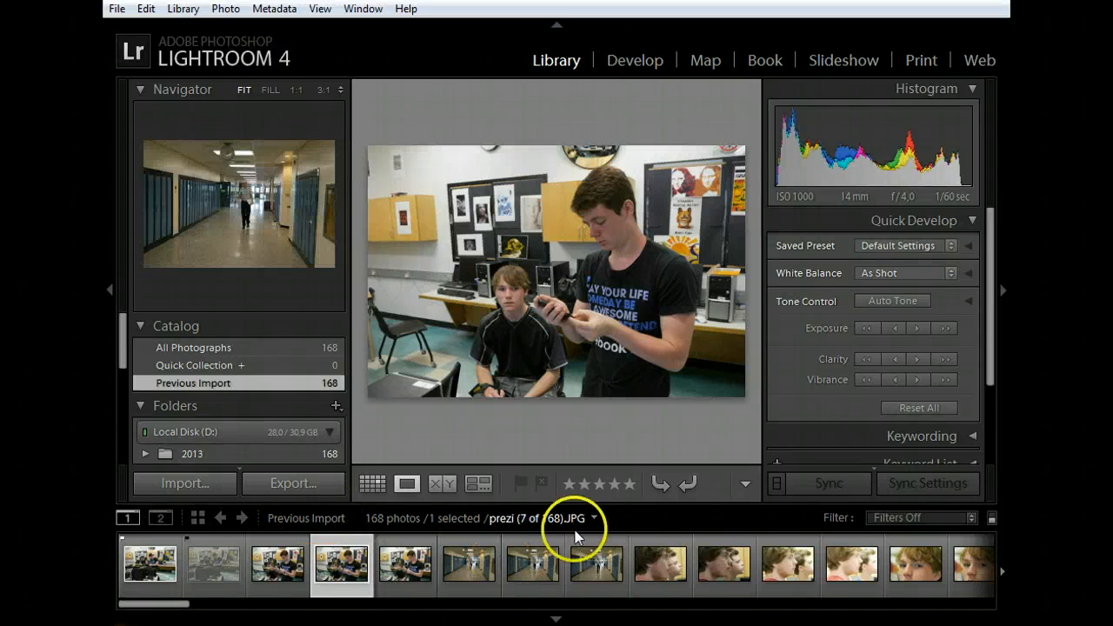
{"action": "left_click", "coordinate": [1002, 571]}
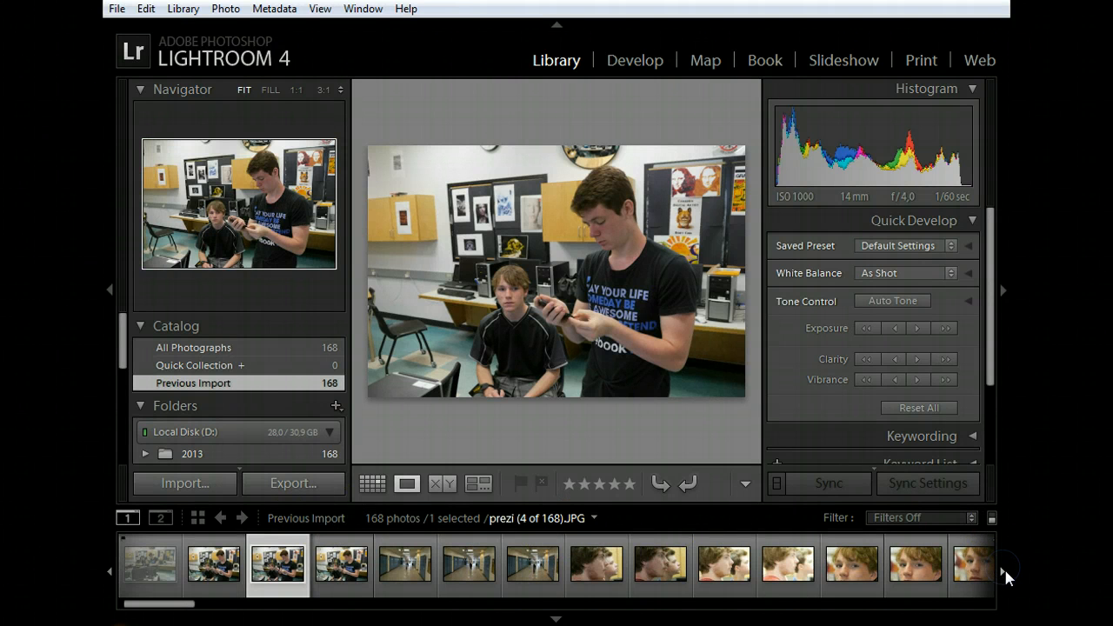
Step: Compare the close-up portraits prezi (13 of 168) to prezi (15 of 168) and flag prezi (15 of 168) as rejected
{"action": "left_click", "coordinate": [1005, 575]}
{"action": "left_click", "coordinate": [1004, 576]}
{"action": "left_click", "coordinate": [1004, 576]}
{"action": "left_click", "coordinate": [1004, 576]}
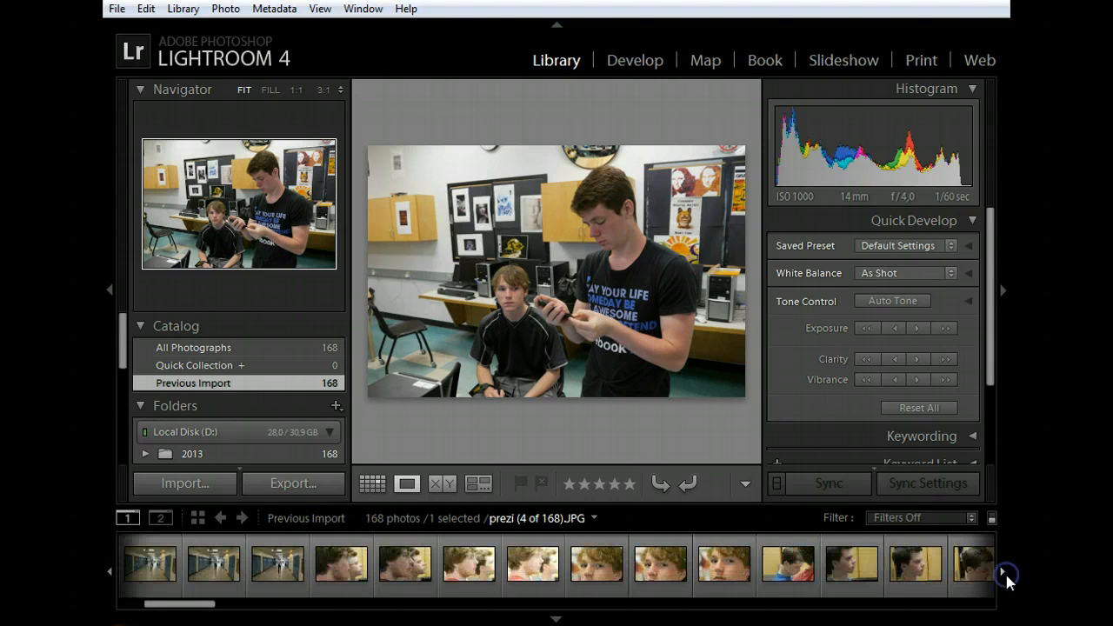
{"action": "left_click", "coordinate": [1005, 576]}
{"action": "left_click", "coordinate": [556, 573]}
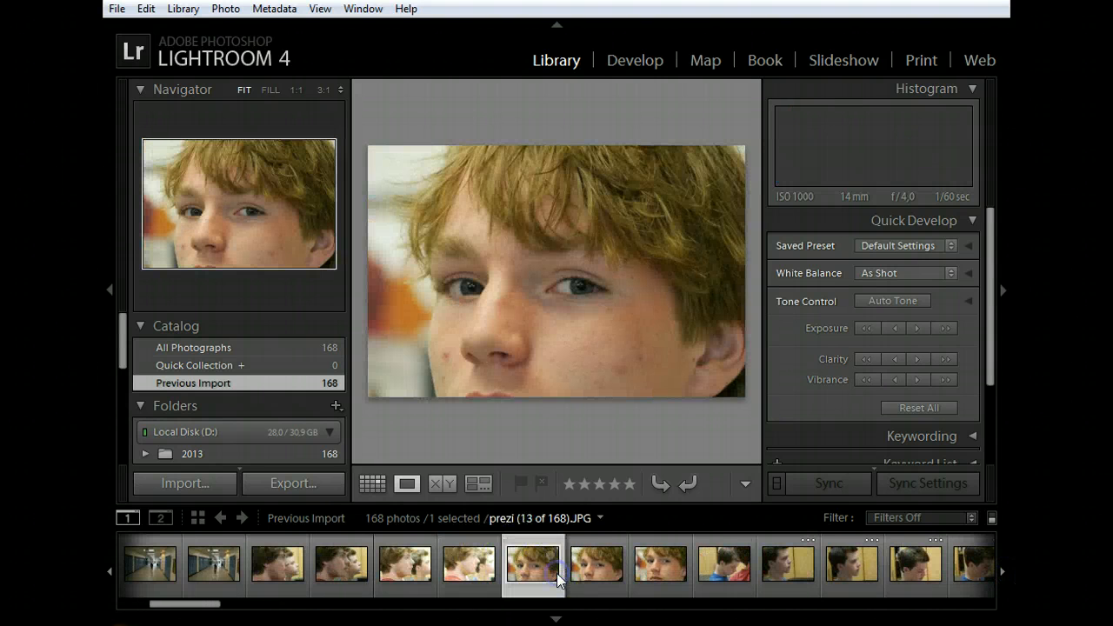
{"action": "left_click", "coordinate": [616, 573]}
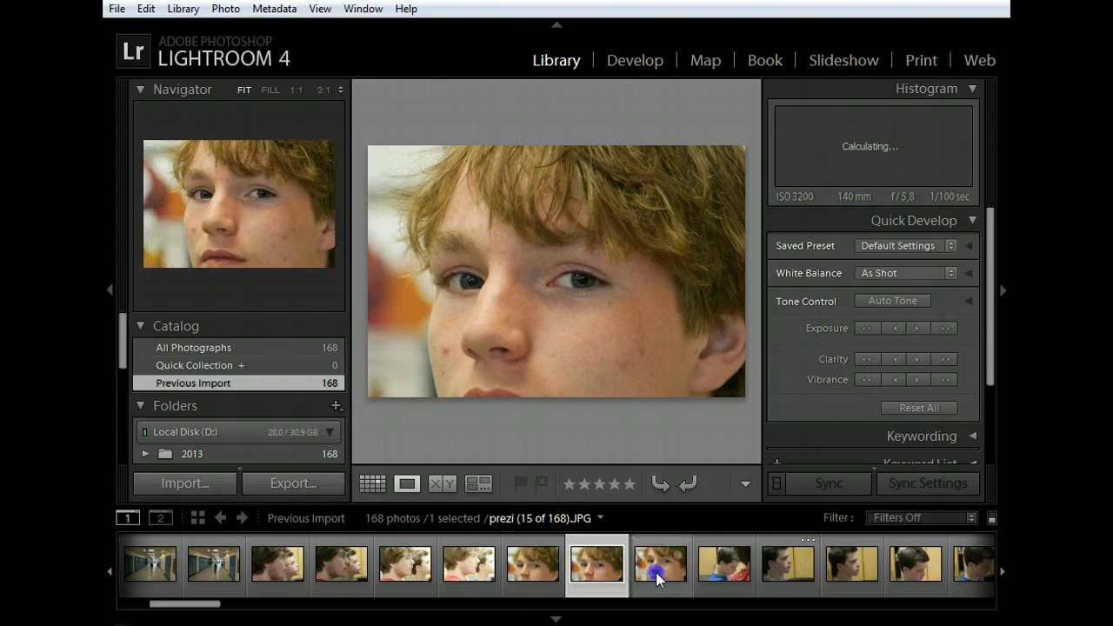
{"action": "left_click", "coordinate": [657, 574]}
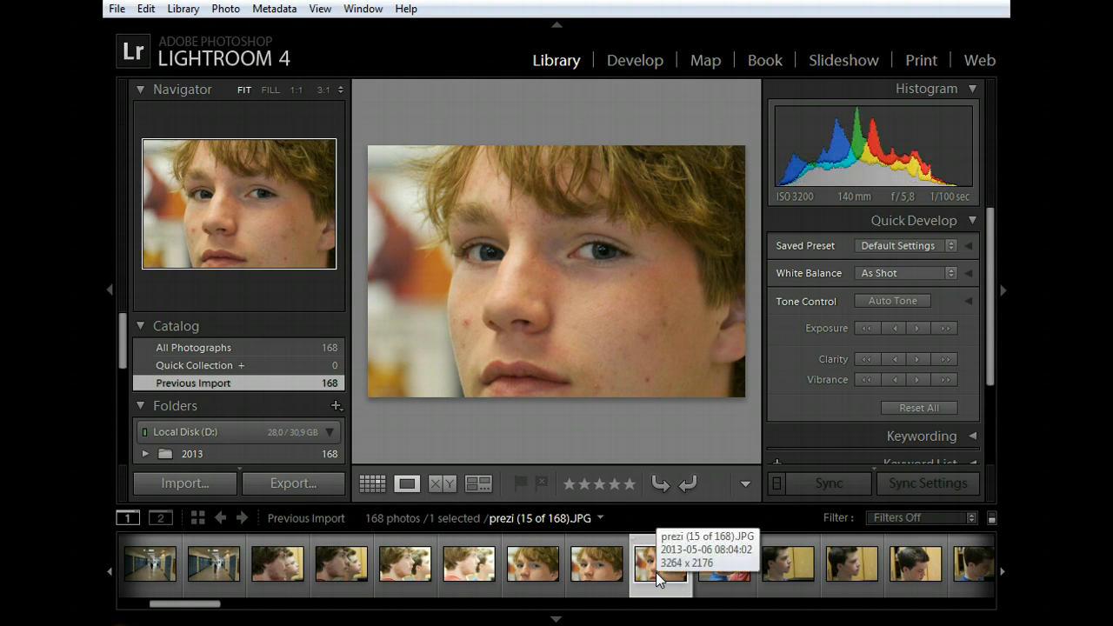
{"action": "key", "text": "x"}
Step: Flag the photos prezi (14 of 168) and prezi (13 of 168) as picks
{"action": "left_click", "coordinate": [596, 572]}
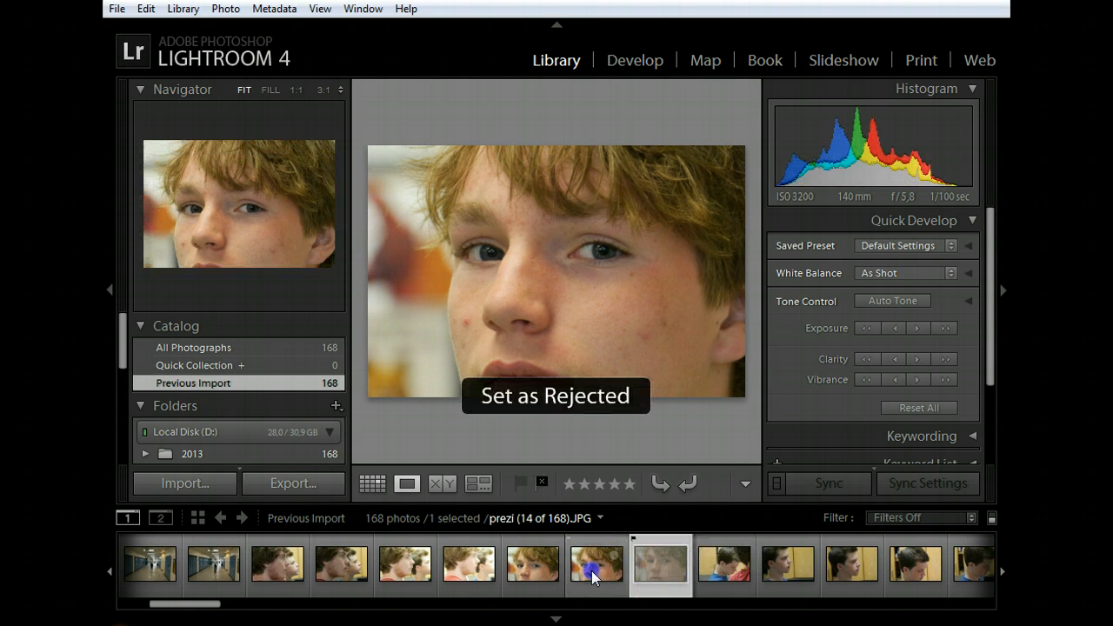
{"action": "key", "text": "p"}
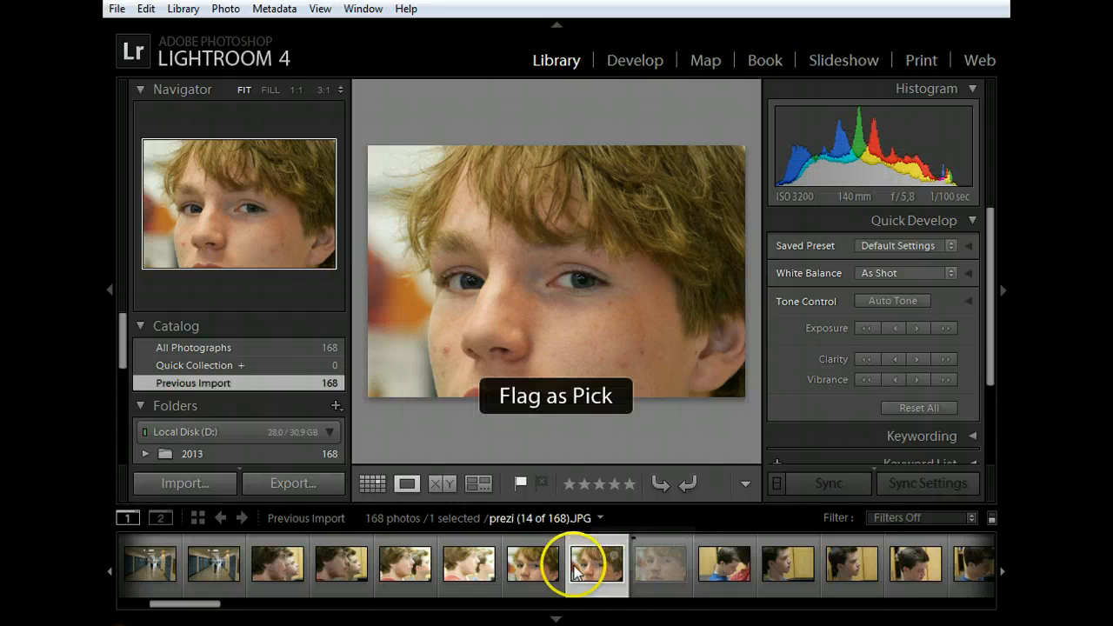
{"action": "left_click", "coordinate": [546, 570]}
{"action": "key", "text": "p"}
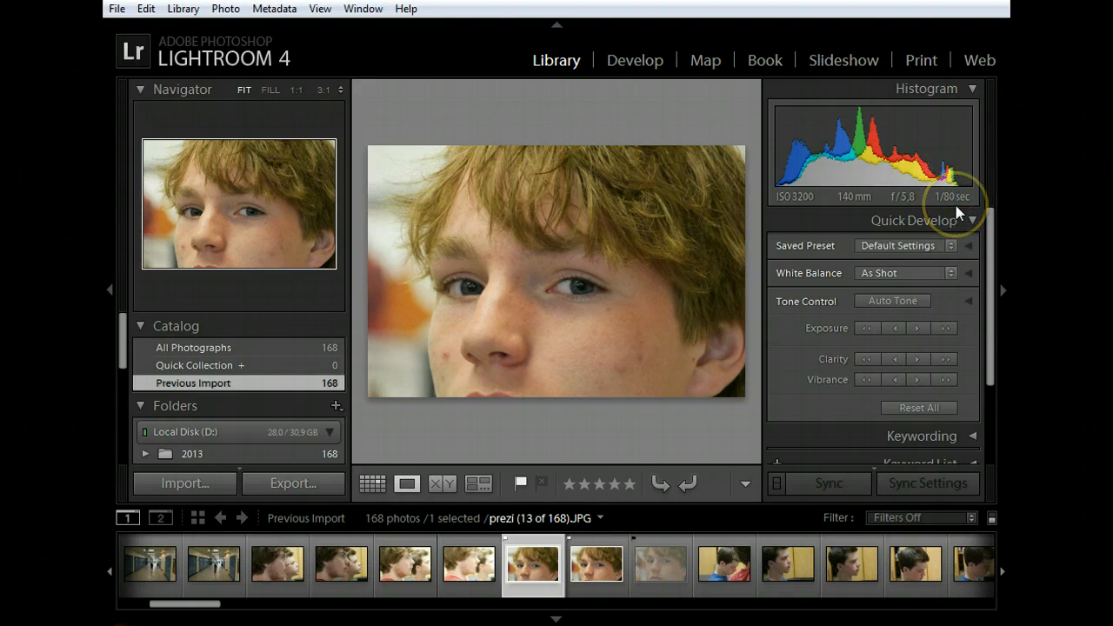
Step: Hide the right and left side panels around the photo and show them again
{"action": "left_click", "coordinate": [993, 387]}
{"action": "mouse_move", "coordinate": [1000, 282]}
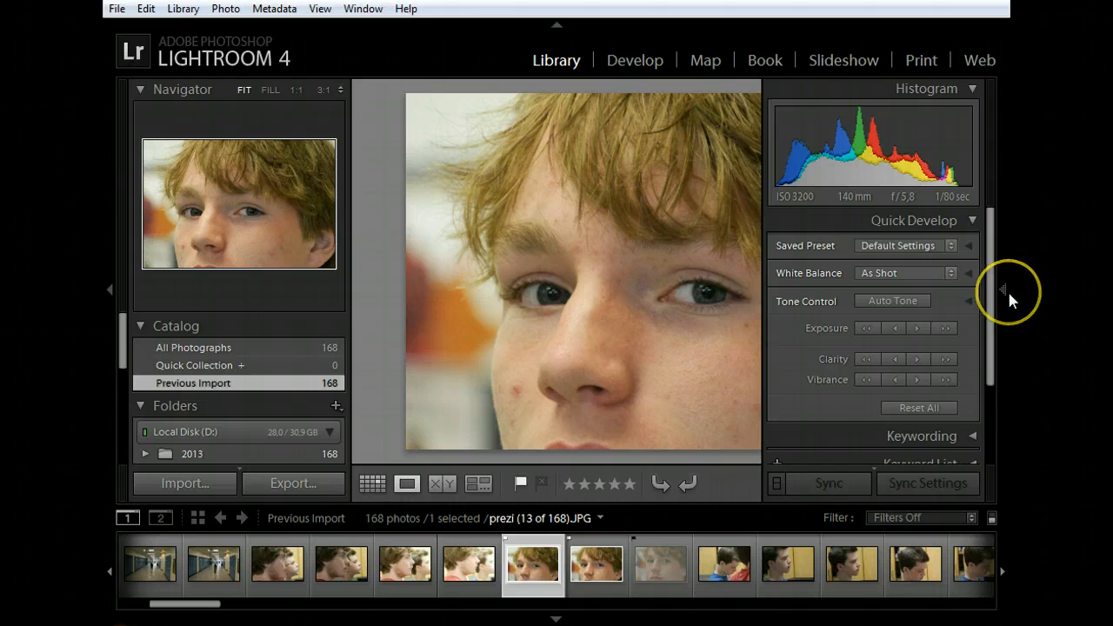
{"action": "left_click", "coordinate": [110, 289]}
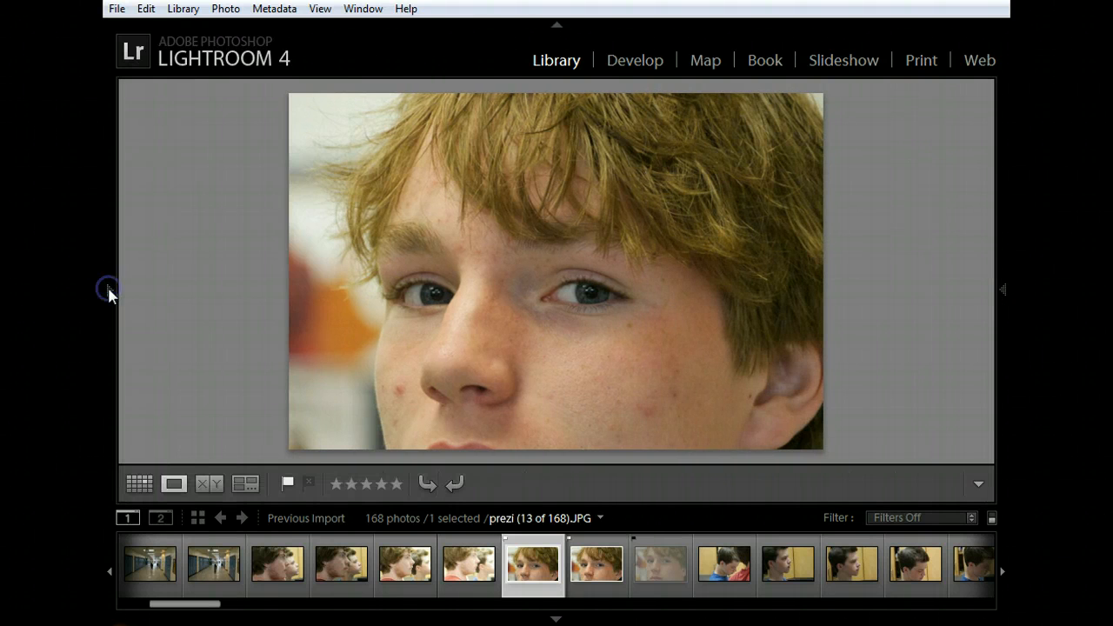
{"action": "left_click", "coordinate": [109, 289]}
{"action": "left_click", "coordinate": [108, 288]}
{"action": "left_click", "coordinate": [107, 290]}
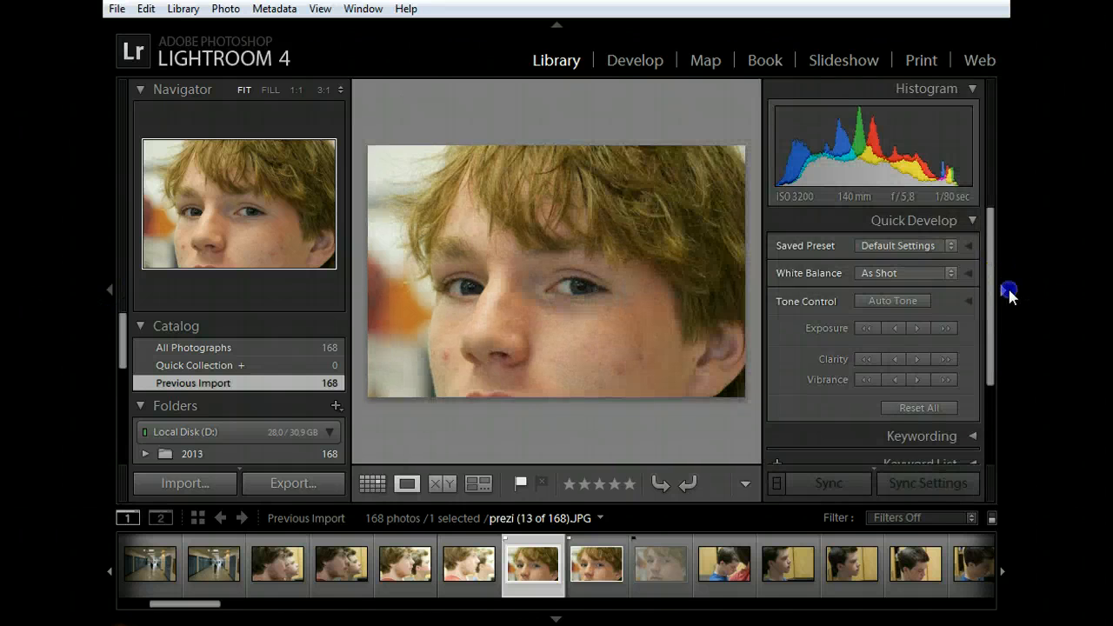
Step: Hide both side panels to enlarge the photo and dim the interface around it
{"action": "left_click", "coordinate": [1008, 290]}
{"action": "left_click", "coordinate": [111, 291]}
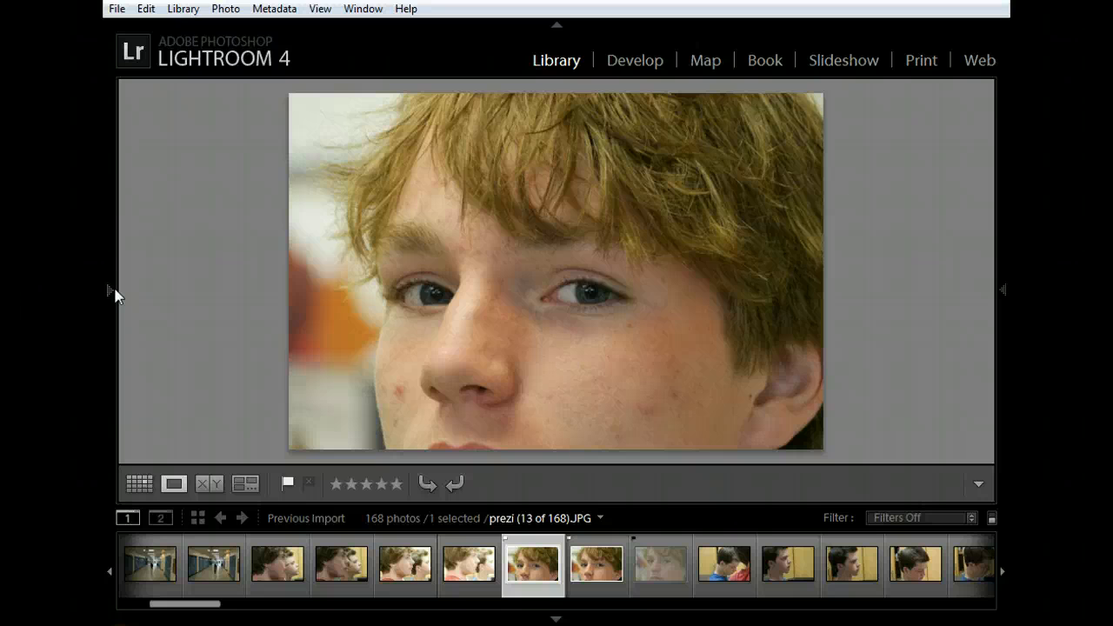
{"action": "key", "text": "l"}
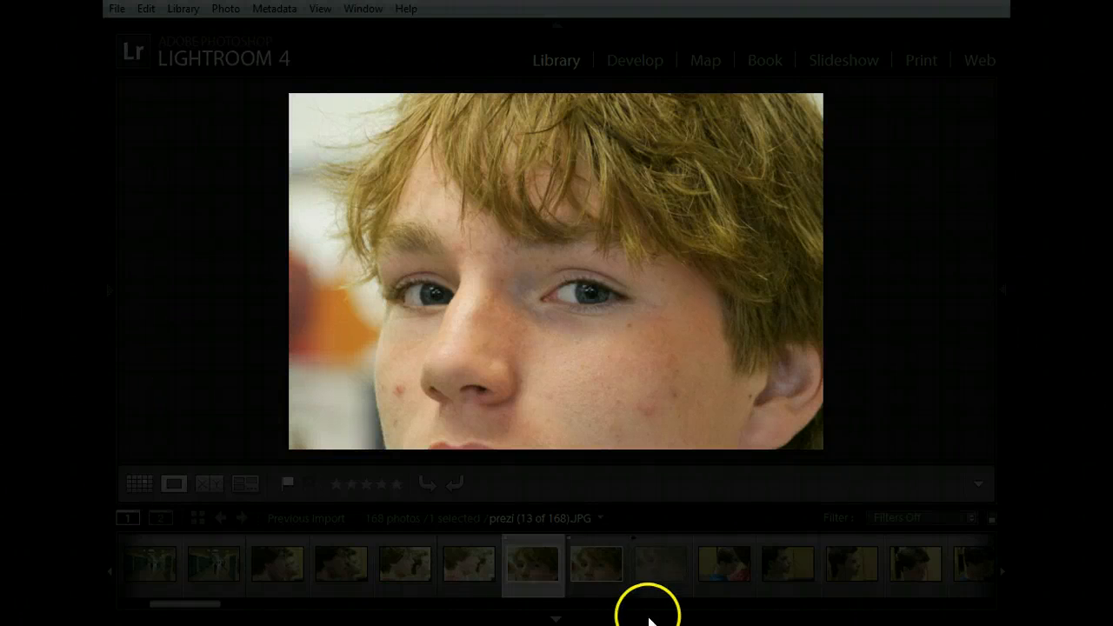
Step: Browse the photos one by one from prezi (14 of 168) to prezi (25 of 168) in the dimmed view
{"action": "left_click", "coordinate": [599, 578]}
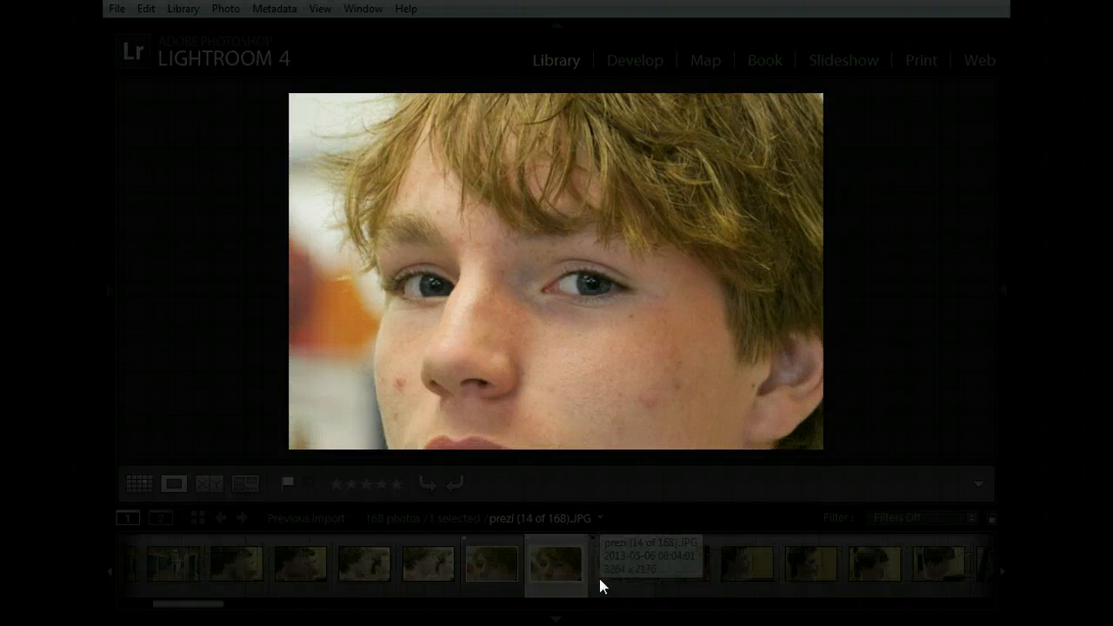
{"action": "key", "text": "Right"}
{"action": "key", "text": "Right"}
{"action": "key", "text": "Right"}
{"action": "key", "text": "Right"}
{"action": "key", "text": "Right"}
{"action": "key", "text": "Right"}
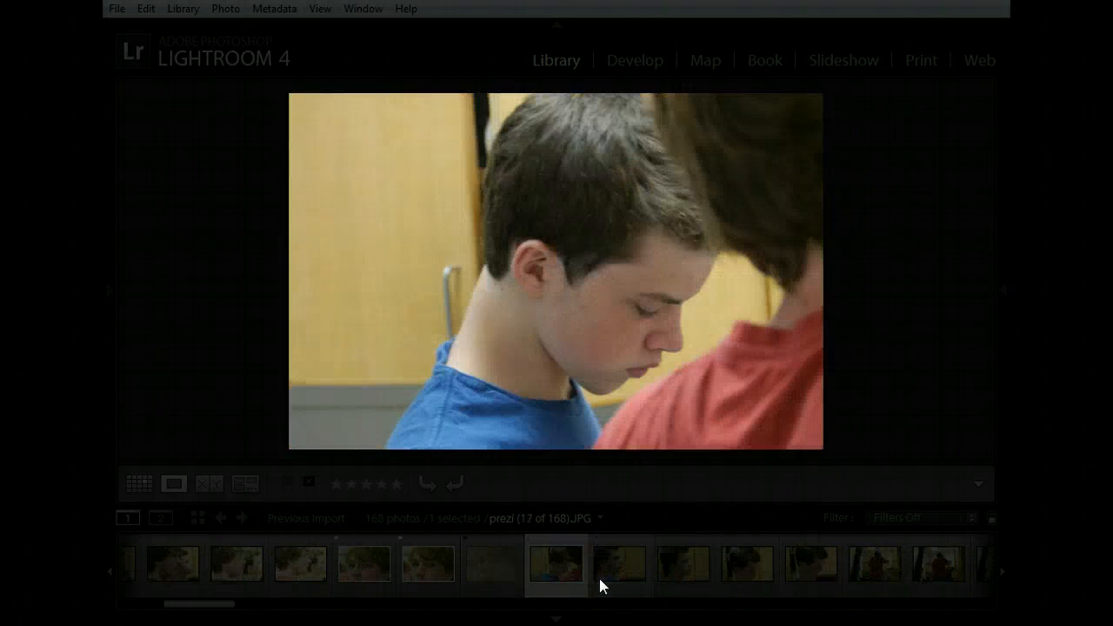
{"action": "key", "text": "Right"}
{"action": "key", "text": "Right"}
{"action": "key", "text": "Right"}
{"action": "key", "text": "Right"}
{"action": "key", "text": "Right"}
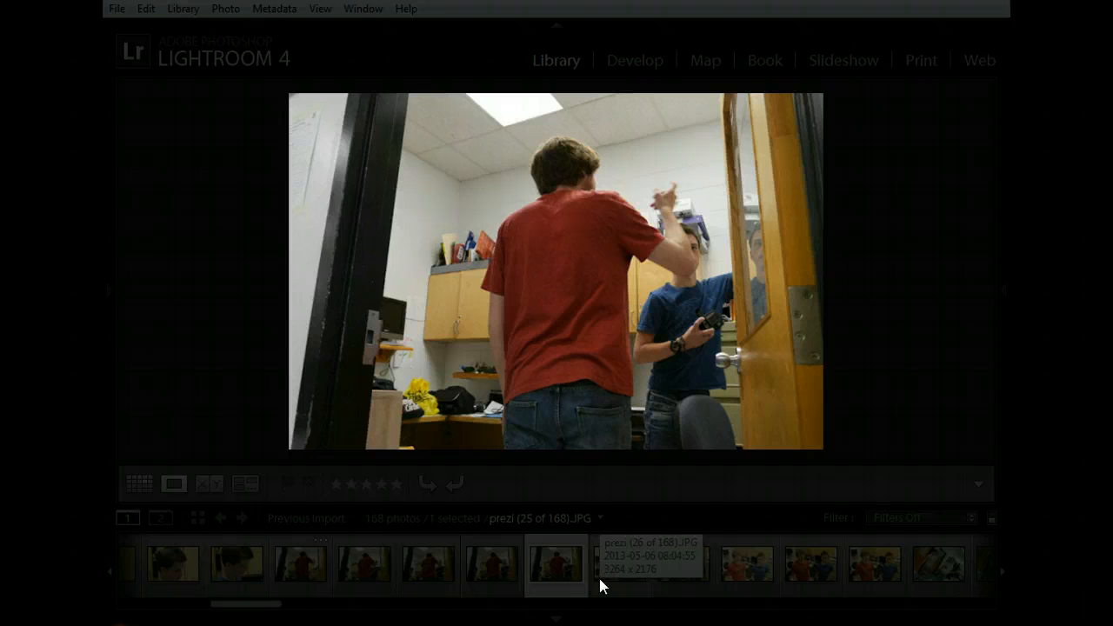
Step: Reject the photos prezi (25 of 168) back through prezi (21 of 168) and flag prezi (20 of 168) as a pick
{"action": "key", "text": "Left"}
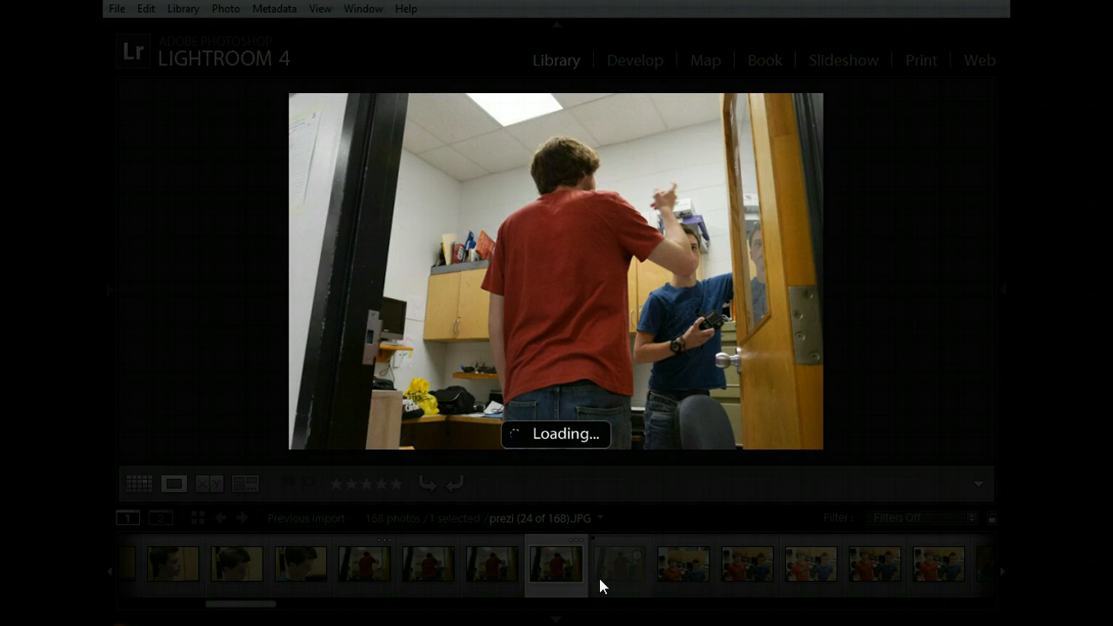
{"action": "key", "text": "x"}
{"action": "key", "text": "Left"}
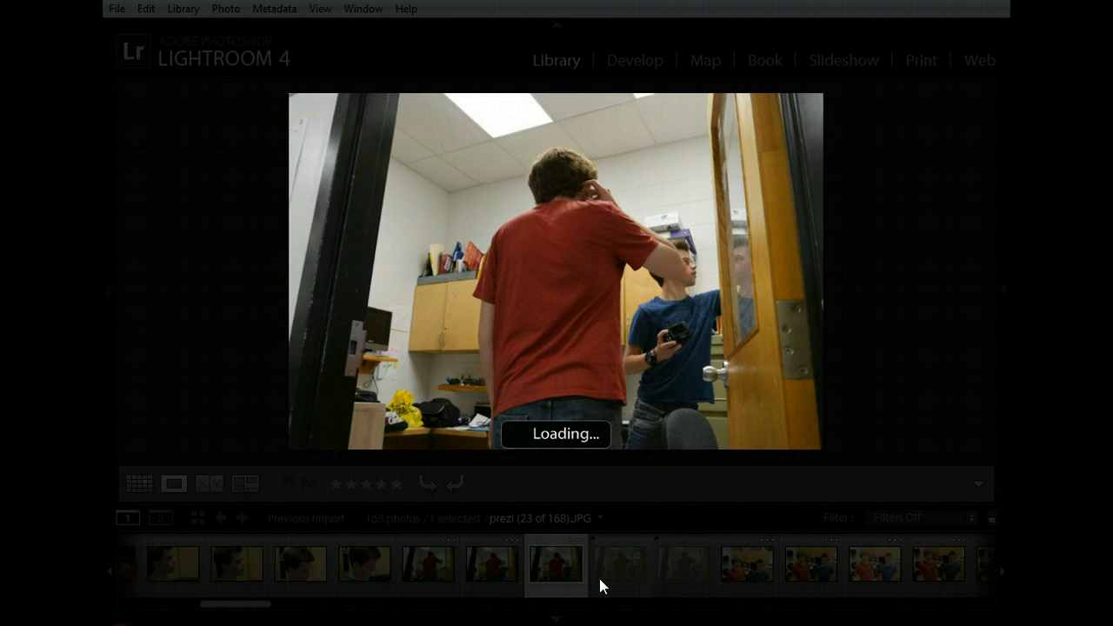
{"action": "key", "text": "x"}
{"action": "key", "text": "Left"}
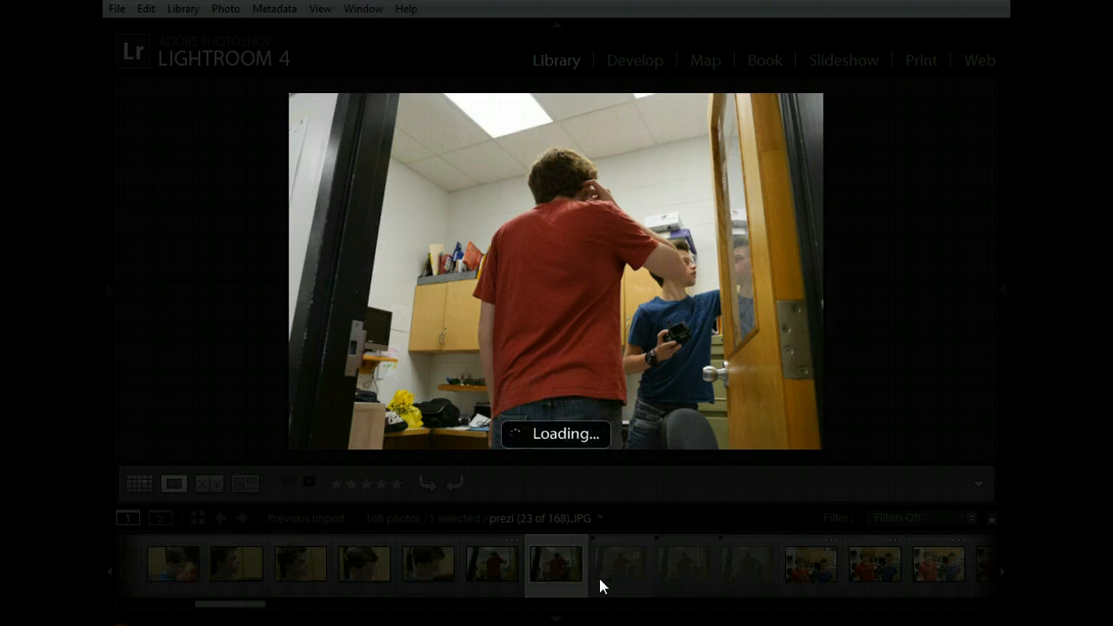
{"action": "key", "text": "x"}
{"action": "key", "text": "Left"}
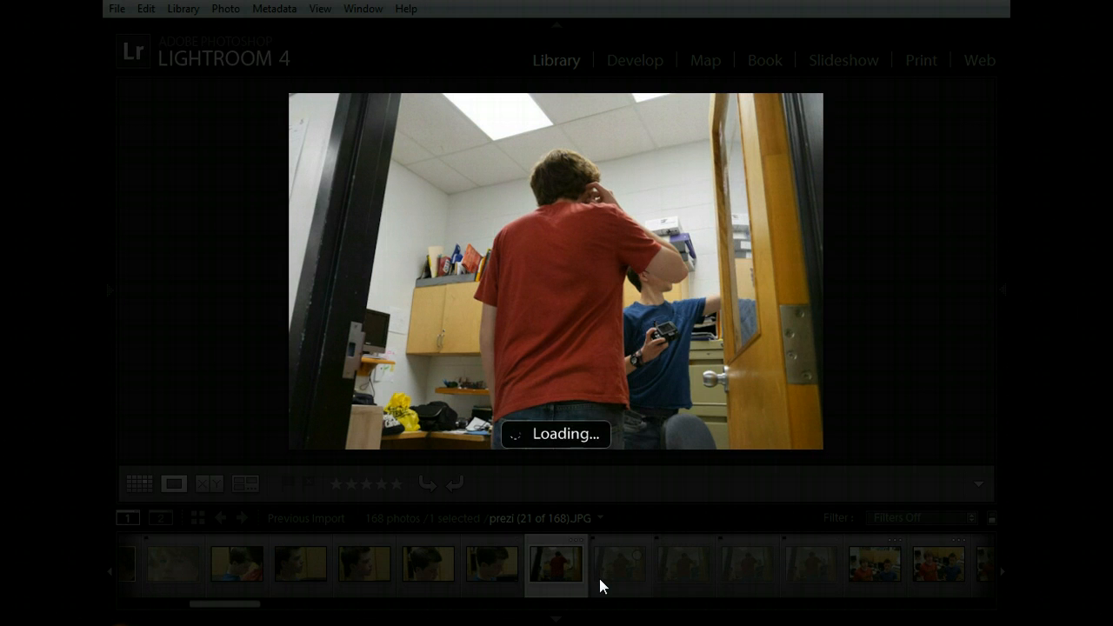
{"action": "key", "text": "x"}
{"action": "key", "text": "Left"}
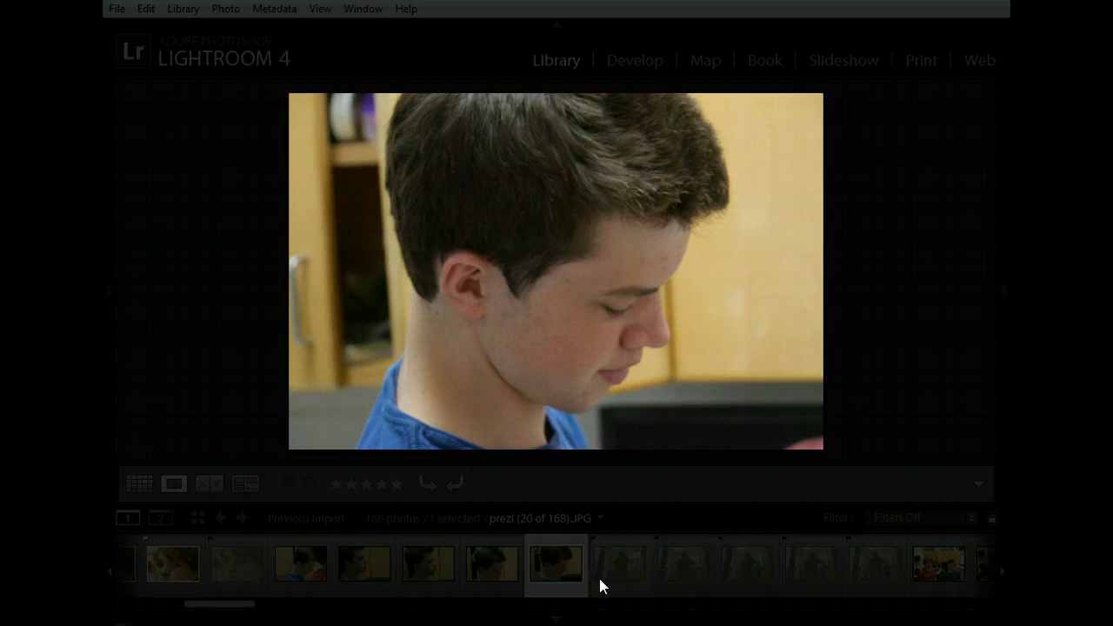
{"action": "key", "text": "p"}
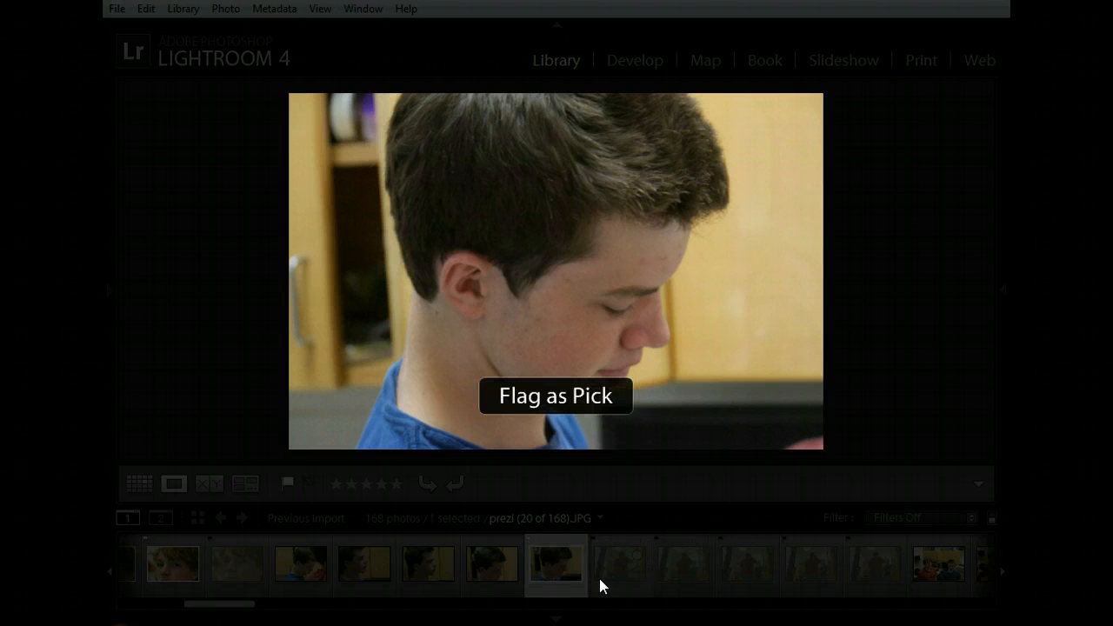